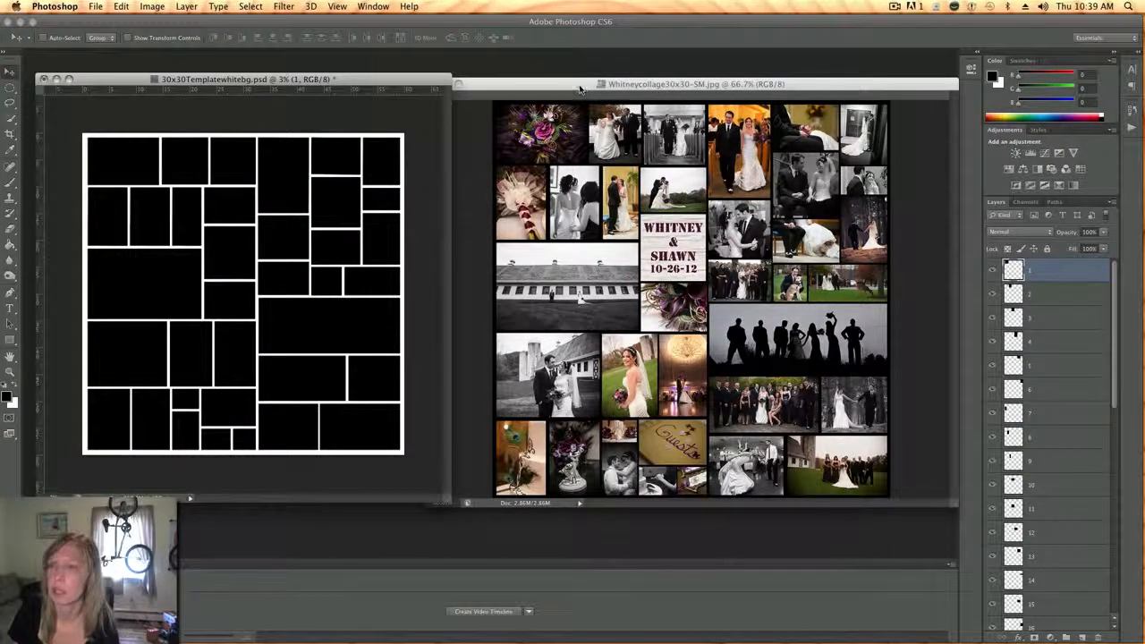
# Step: Arrange the open windows so the finished sample collage, the blank template and the whitney-1006.jpg bouquet photo are all accessible
pyautogui.moveTo(577, 87); pyautogui.dragTo(580, 440)
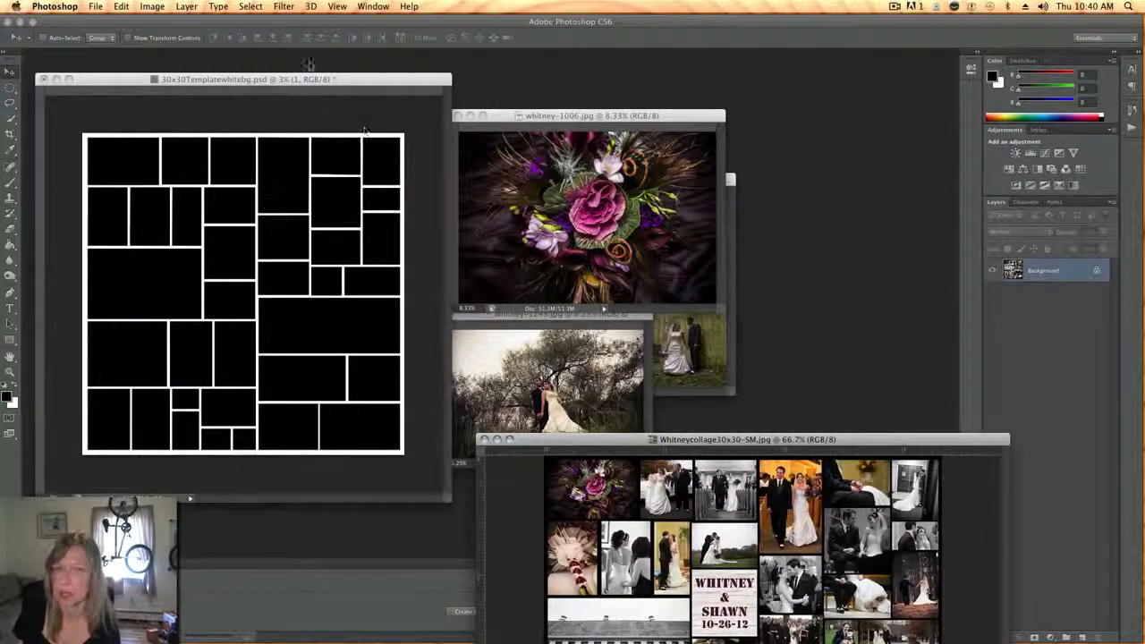
pyautogui.moveTo(324, 84); pyautogui.dragTo(329, 76)
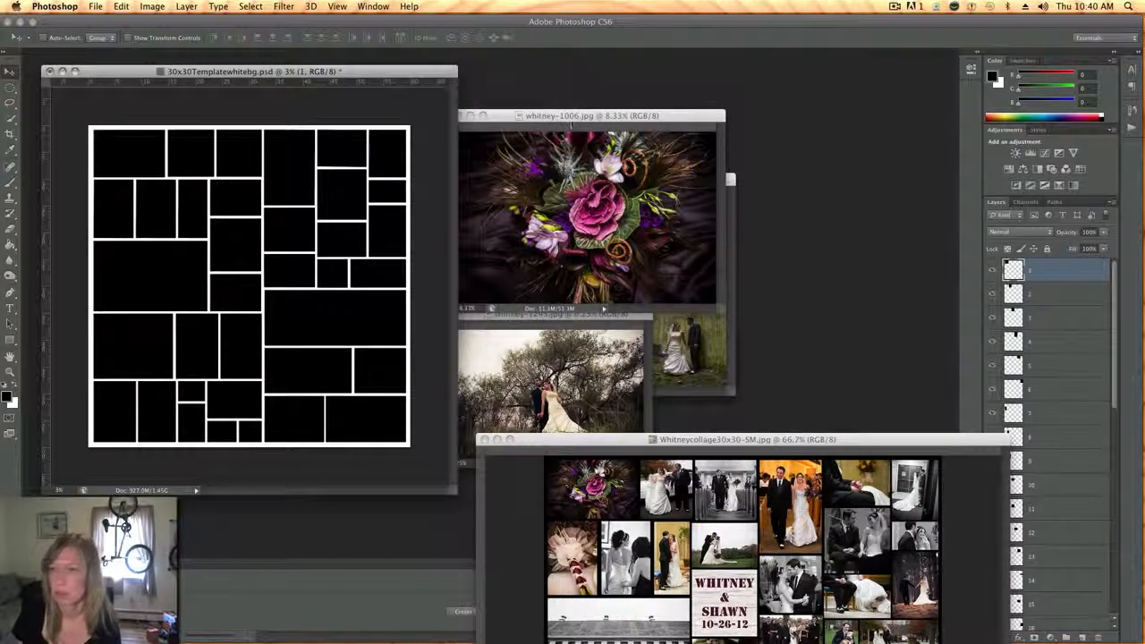
pyautogui.moveTo(572, 119); pyautogui.dragTo(534, 105)
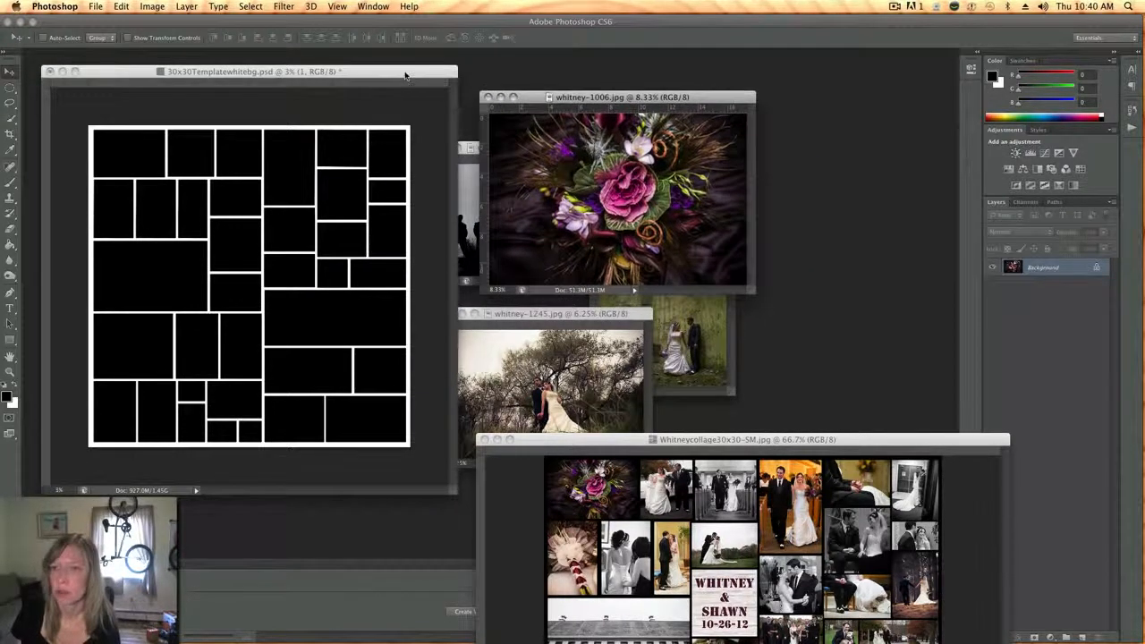
pyautogui.click(287, 320)
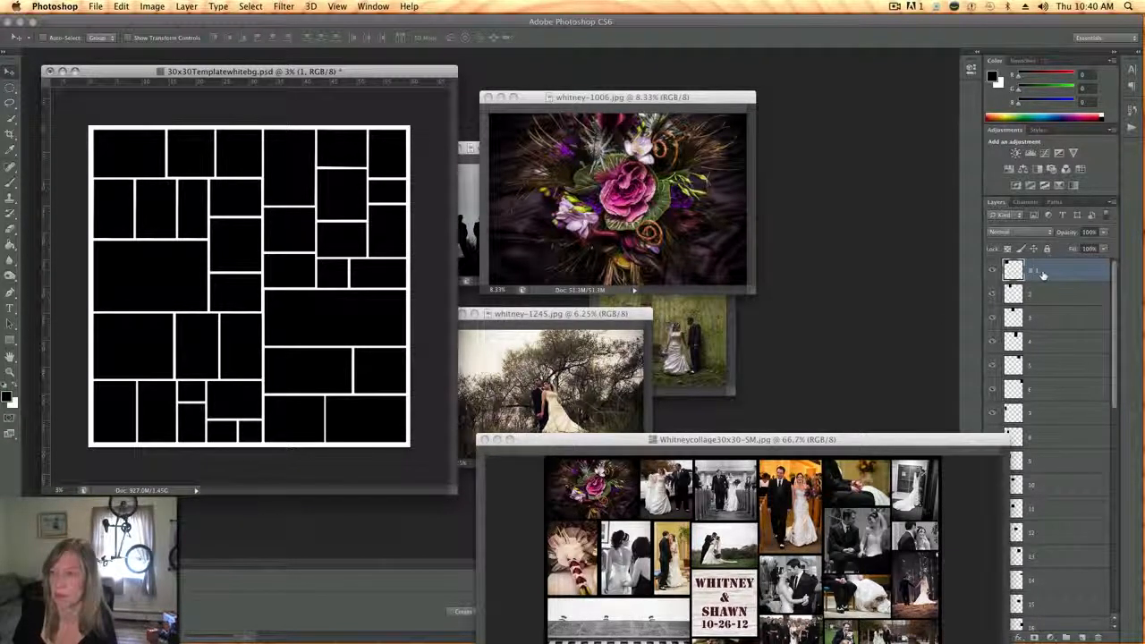
# Step: Bring the whitney-1006.jpg bouquet photo into the 30x30 template as a new layer and position it over the upper-left frame
pyautogui.click(681, 99)
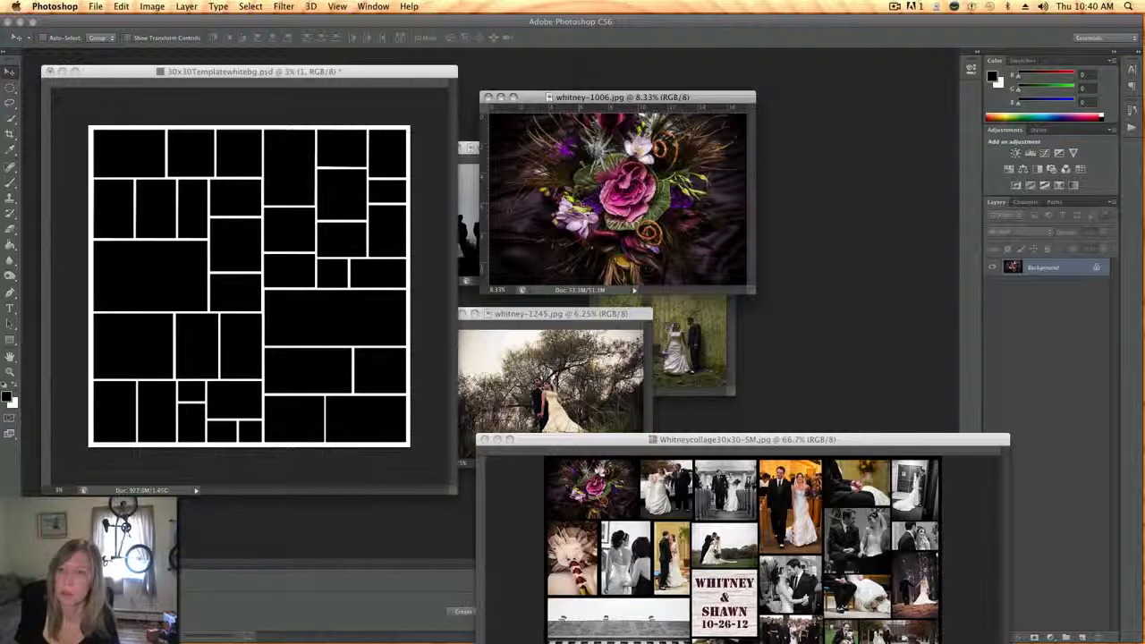
pyautogui.click(133, 170)
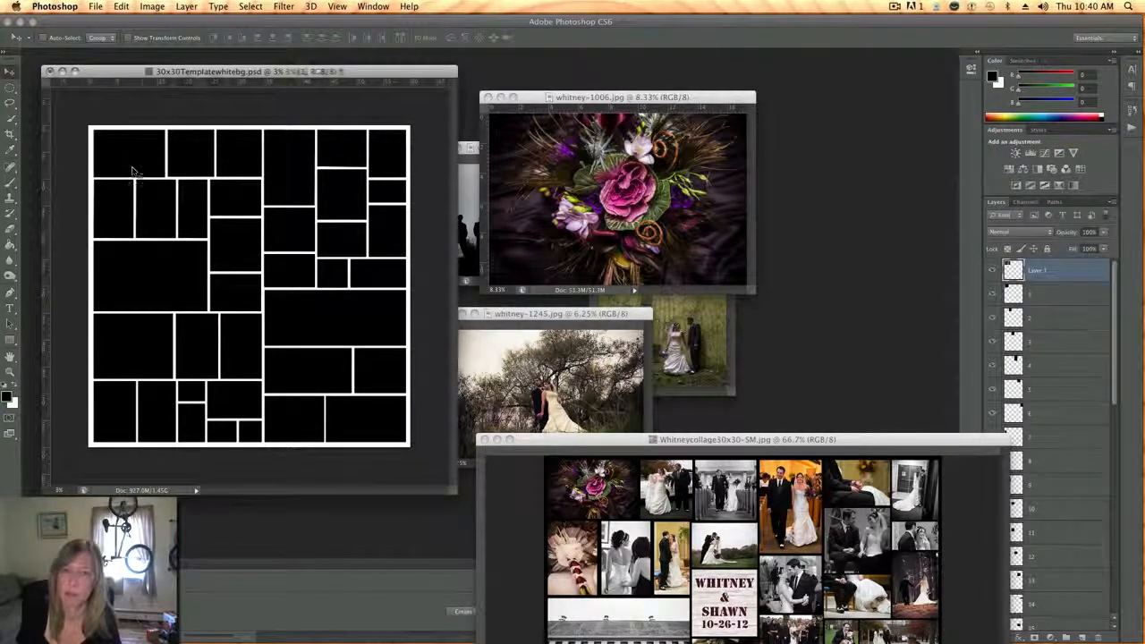
pyautogui.press('super+v')
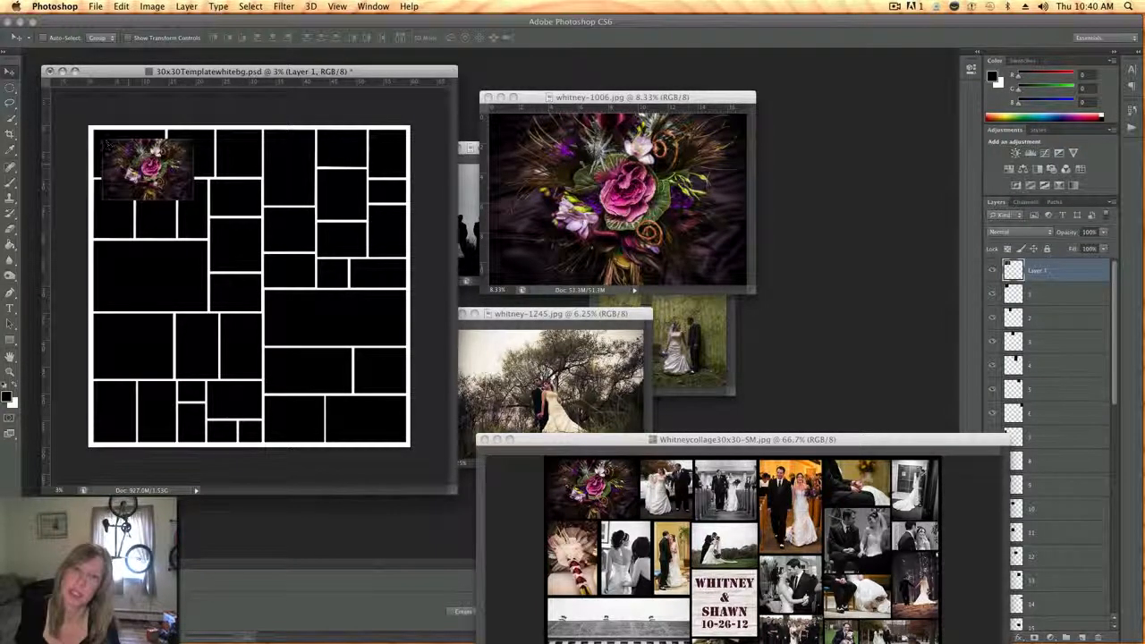
pyautogui.moveTo(149, 178)
pyautogui.mouseDown()
pyautogui.moveTo(149, 161)
pyautogui.moveTo(103, 161)
pyautogui.moveTo(134, 178)
pyautogui.mouseUp()
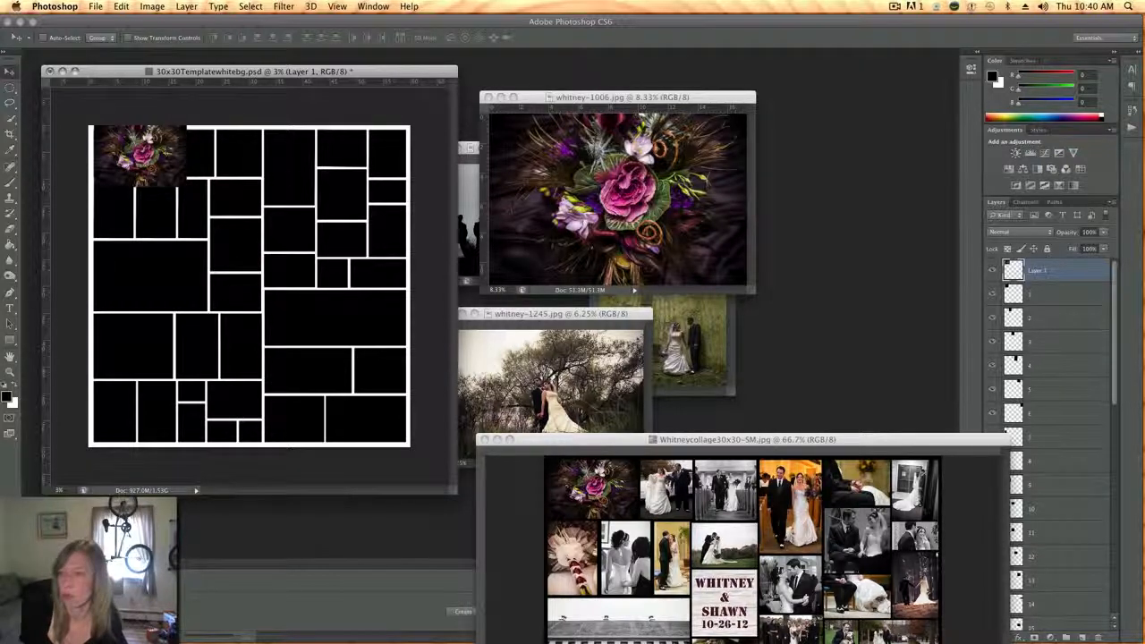
pyautogui.click(125, 6)
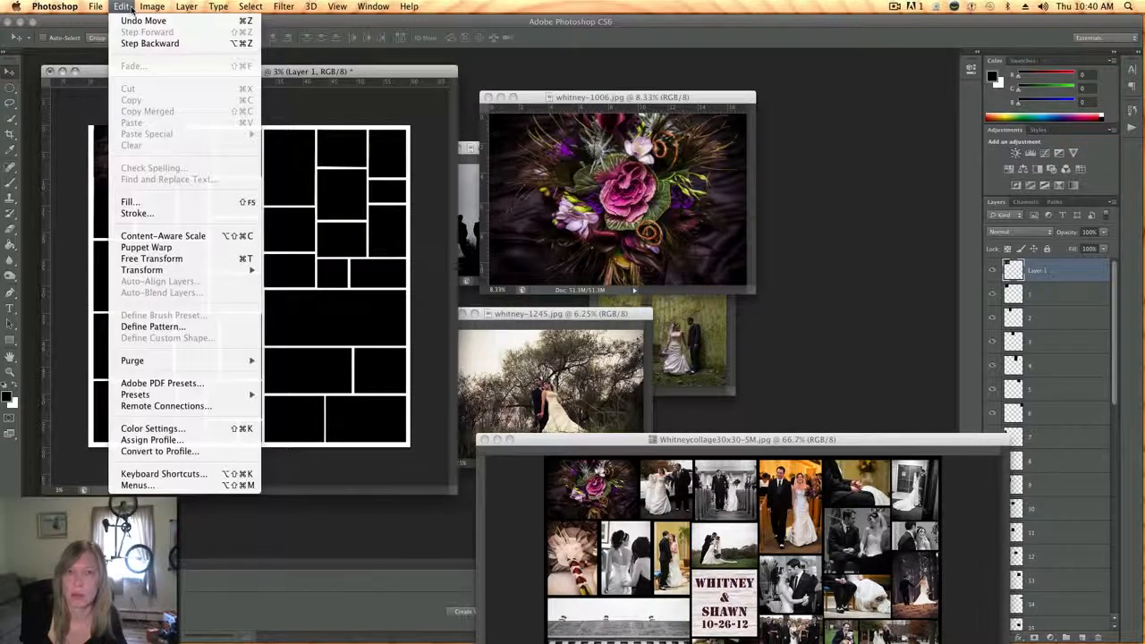
pyautogui.moveTo(140, 268)
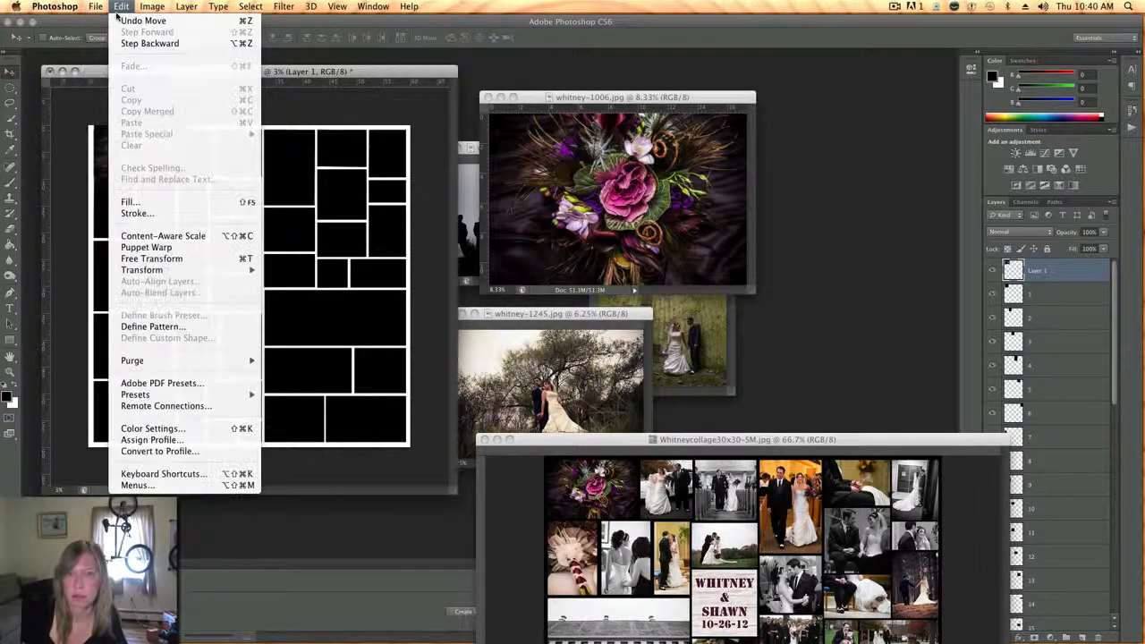
pyautogui.click(152, 258)
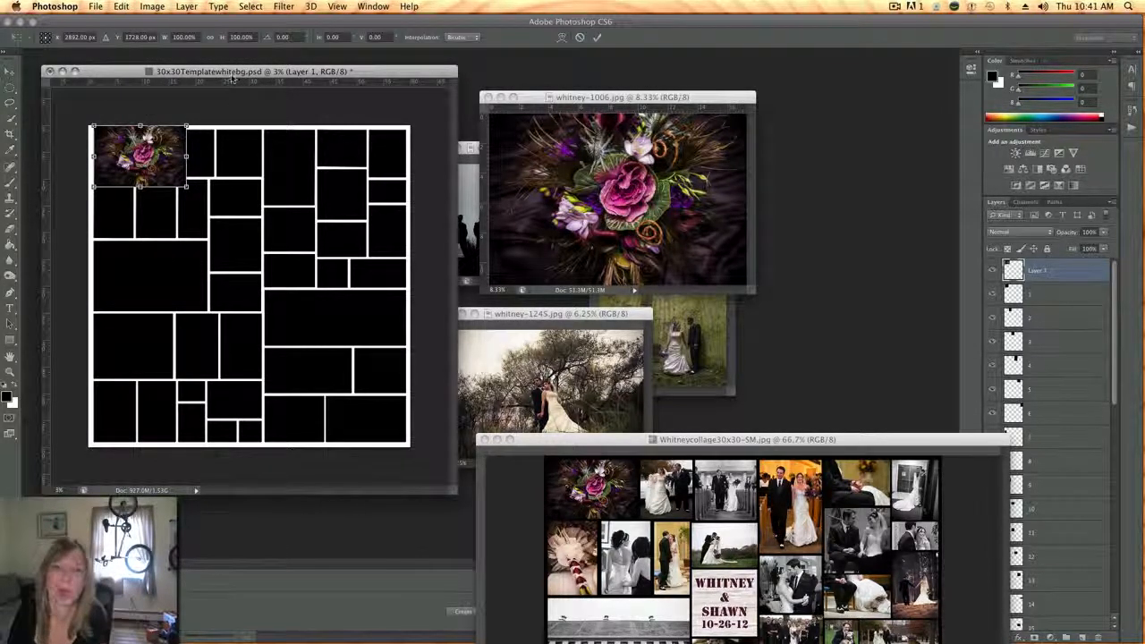
pyautogui.moveTo(231, 79); pyautogui.dragTo(241, 85)
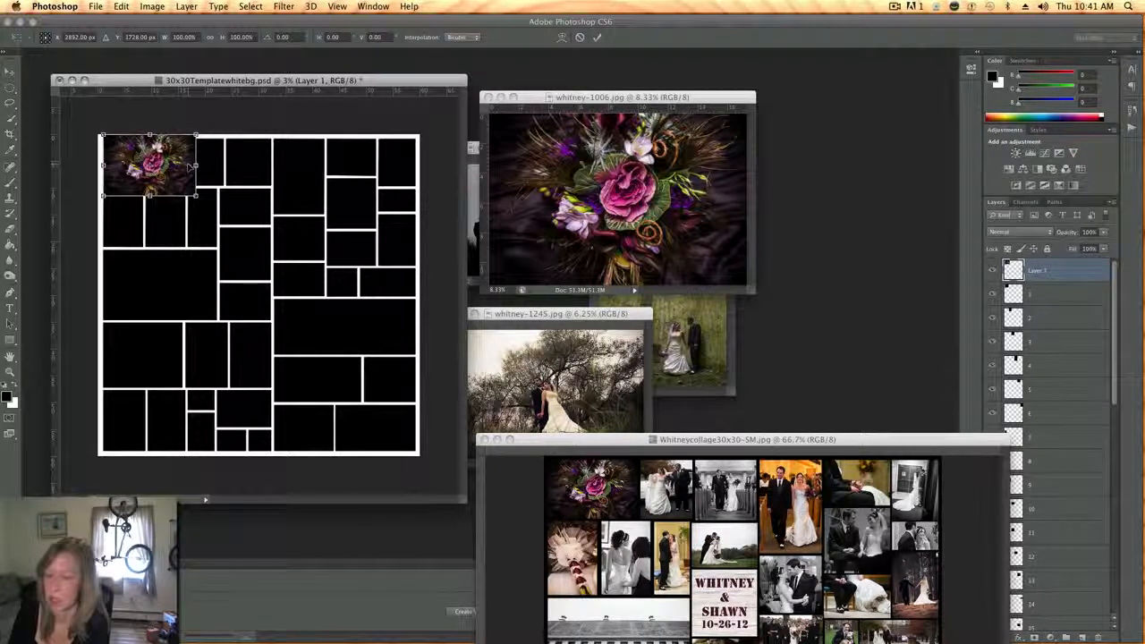
pyautogui.press('Return')
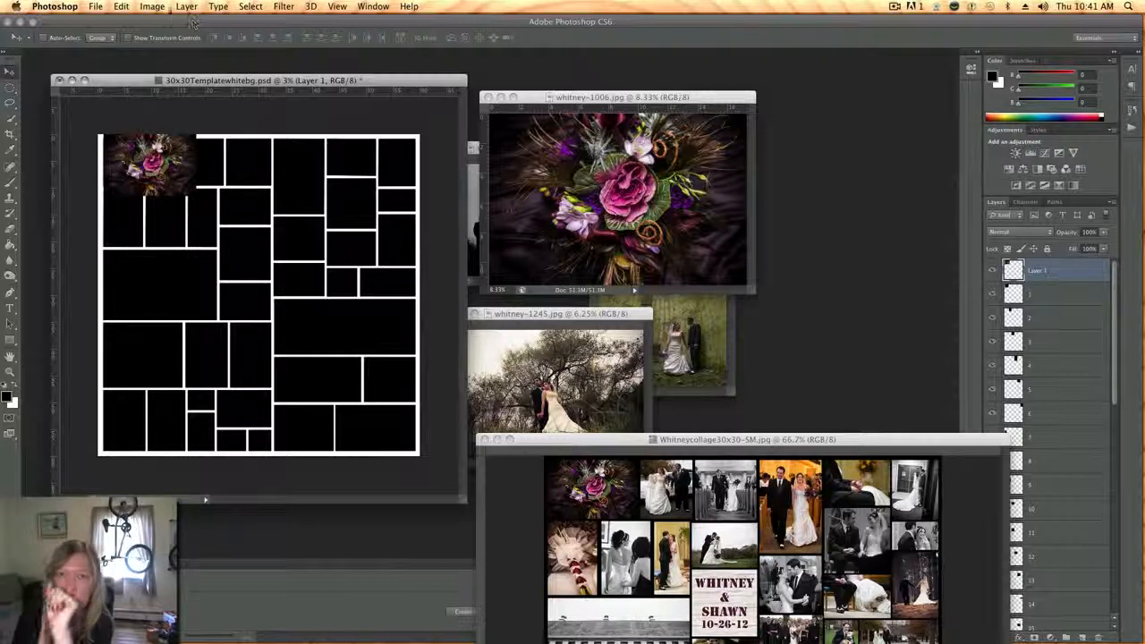
# Step: Create a clipping mask from the bouquet layer onto frame layer 1 and reposition the photo within the frame
pyautogui.click(163, 9)
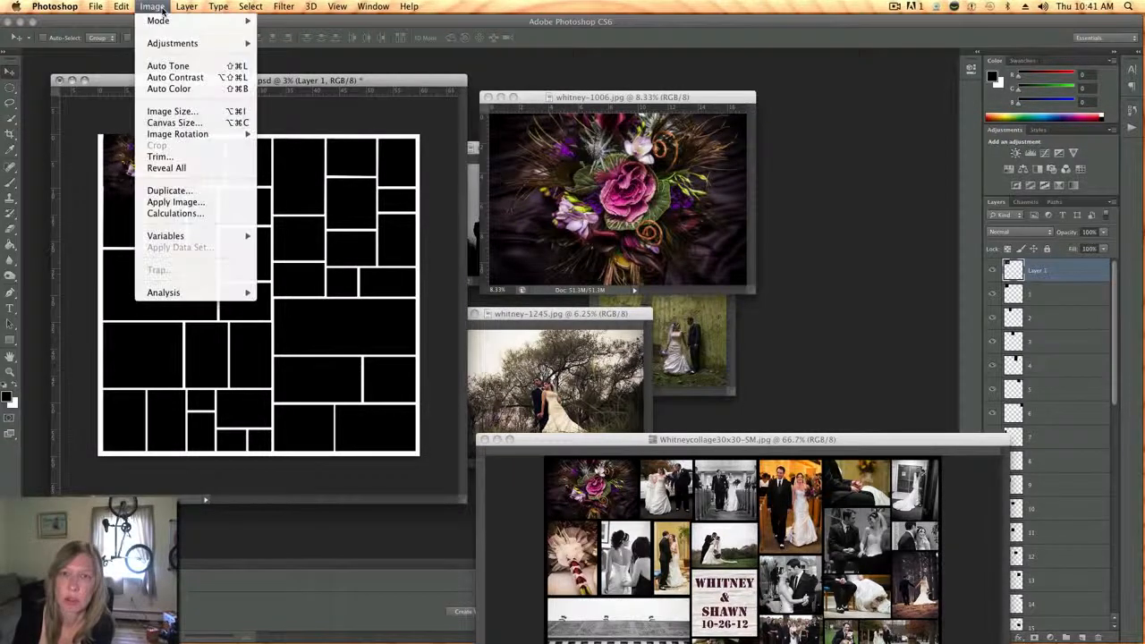
pyautogui.moveTo(185, 7)
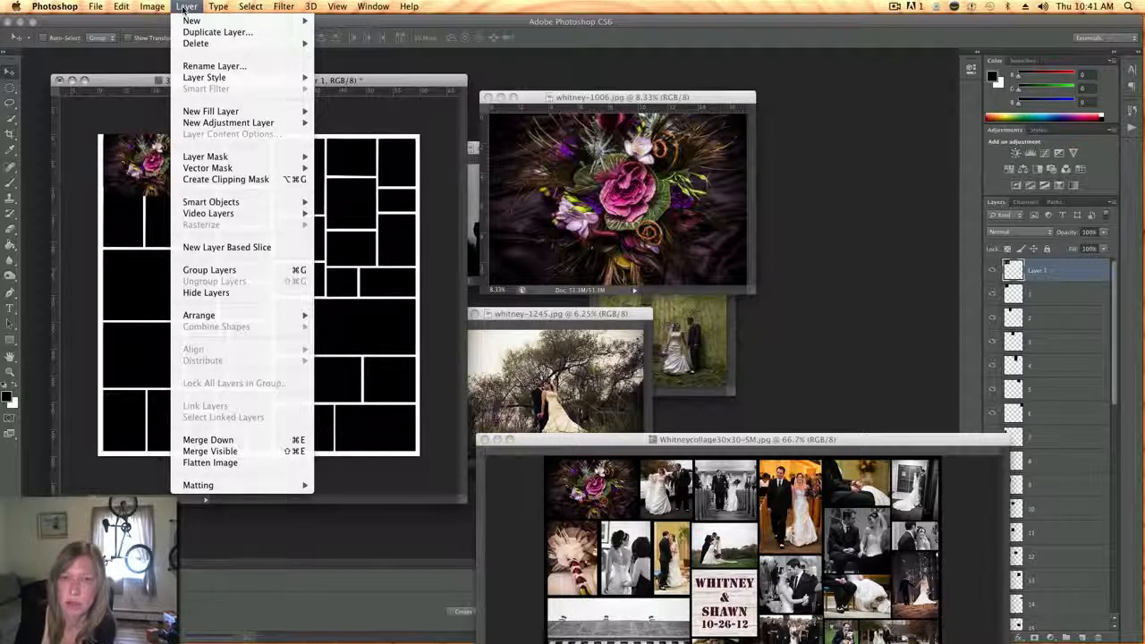
pyautogui.click(213, 179)
pyautogui.moveTo(154, 174)
pyautogui.mouseDown()
pyautogui.moveTo(166, 168)
pyautogui.moveTo(148, 157)
pyautogui.mouseUp()
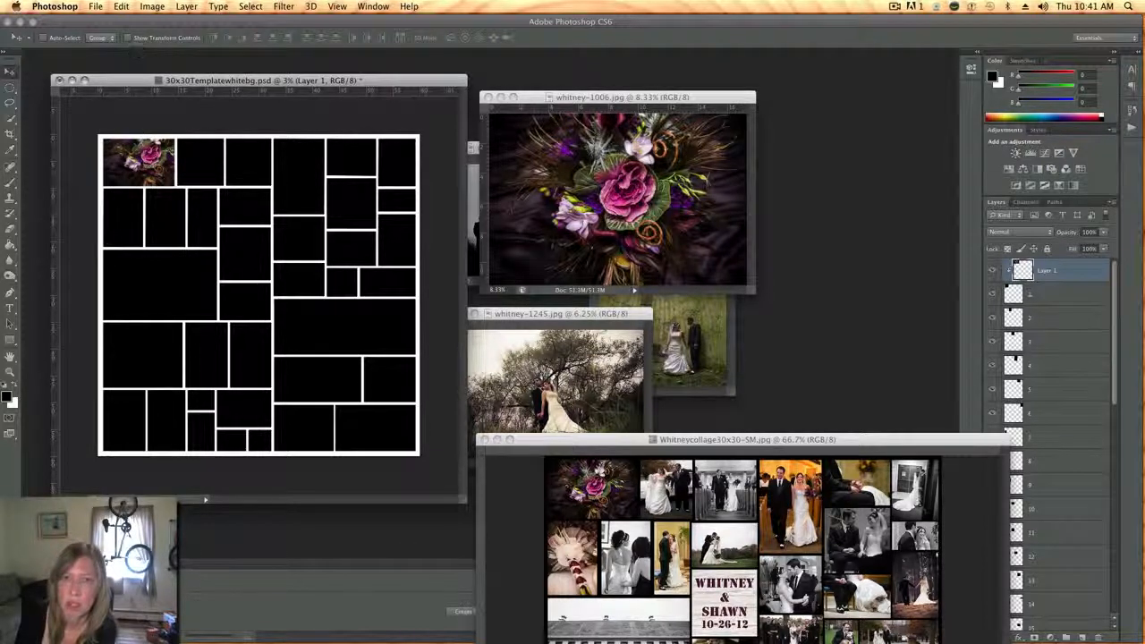
# Step: Scale the bouquet photo down proportionally to about 71.5% with Free Transform
pyautogui.click(149, 8)
pyautogui.moveTo(125, 8)
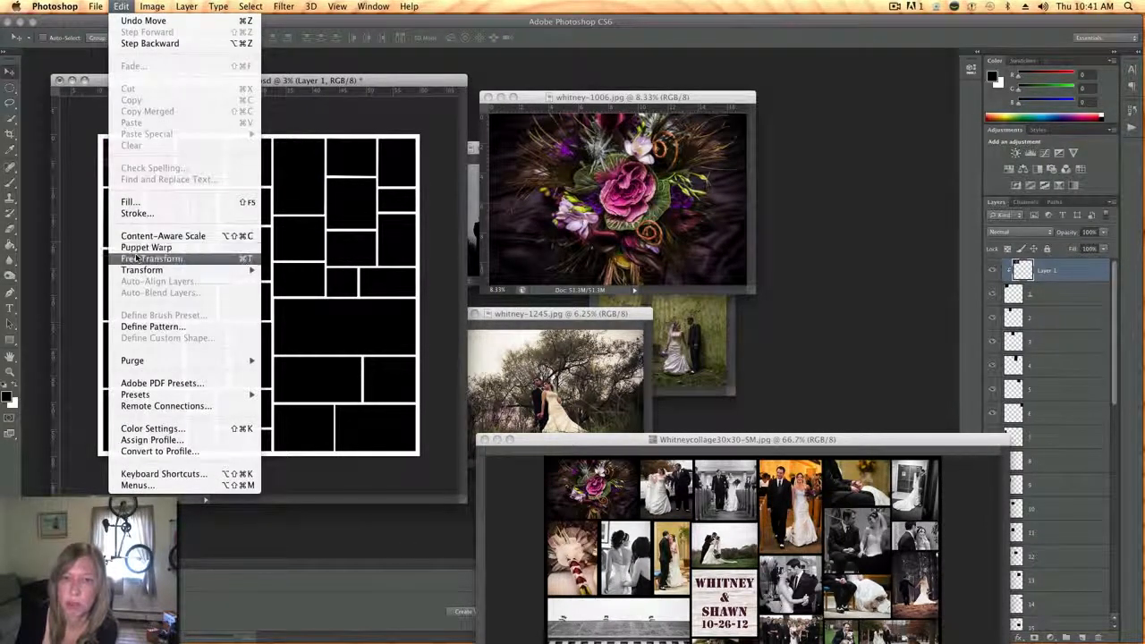
pyautogui.click(137, 258)
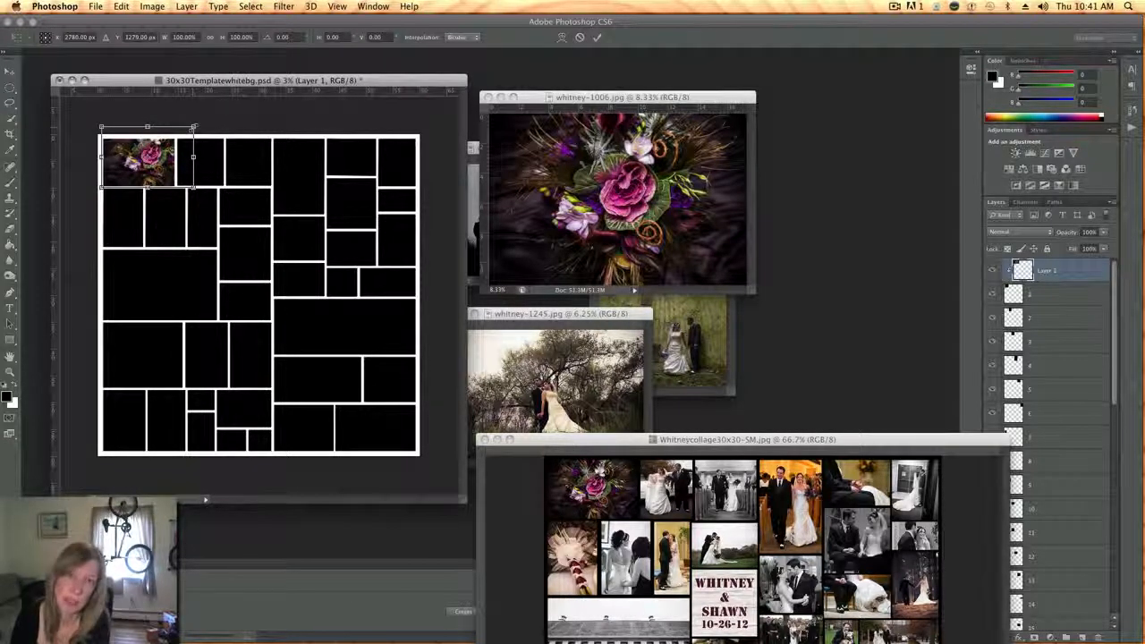
pyautogui.moveTo(194, 127); pyautogui.dragTo(177, 134)
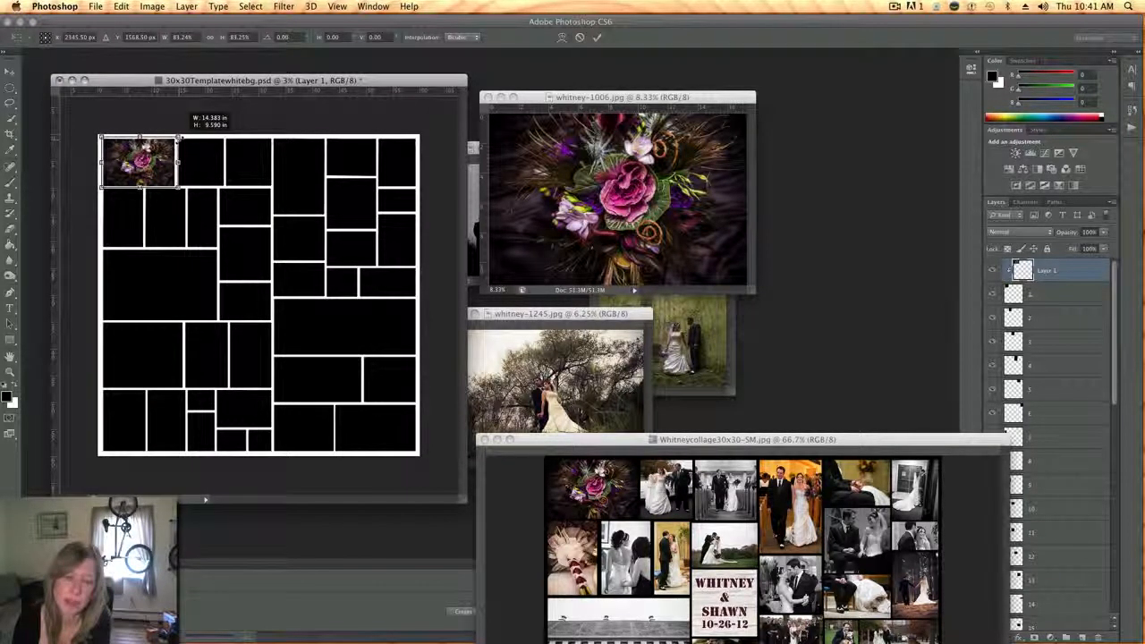
pyautogui.moveTo(177, 134); pyautogui.dragTo(170, 181)
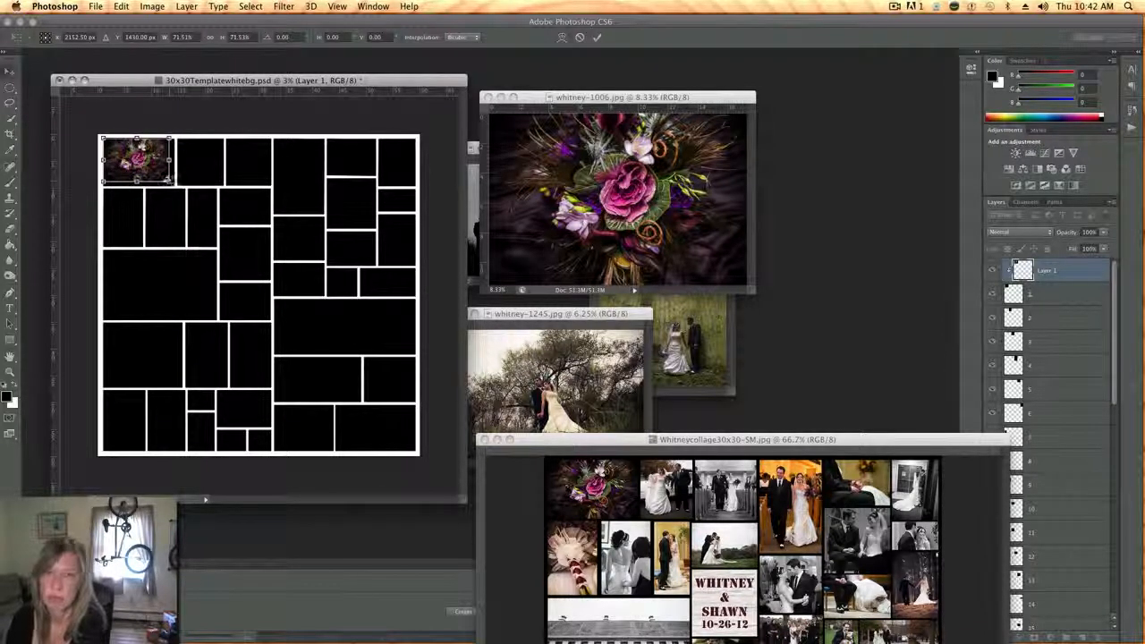
pyautogui.press('Return')
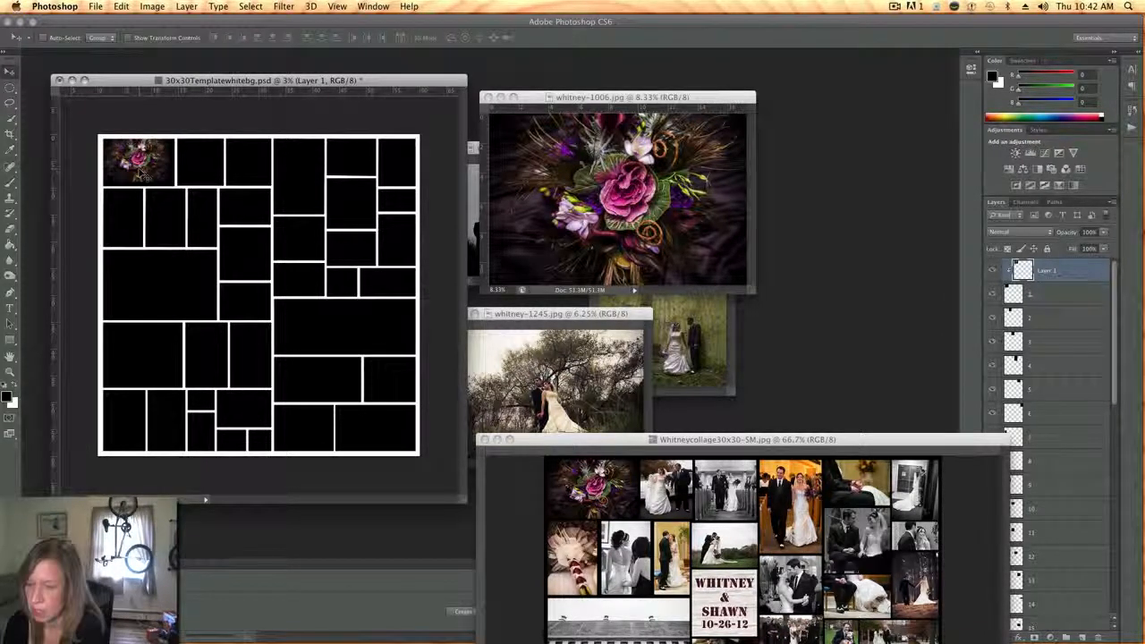
# Step: Enlarge the bouquet photo slightly with Free Transform and shift it so it fills the whole upper-left frame
pyautogui.press('super+equal')
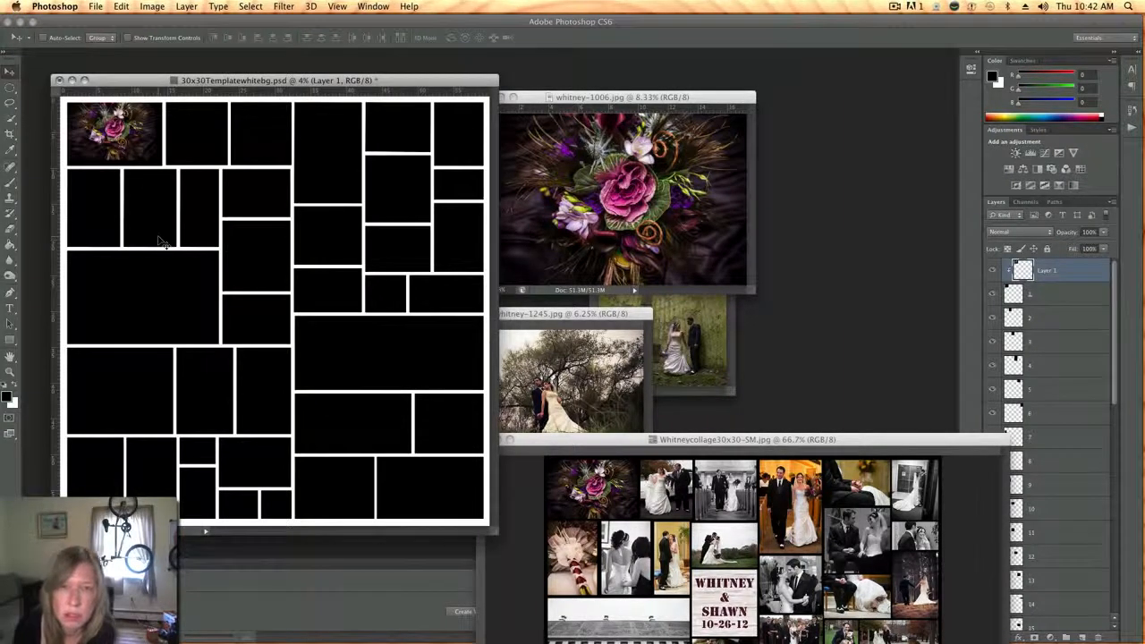
pyautogui.press('super+equal')
pyautogui.press('super+equal')
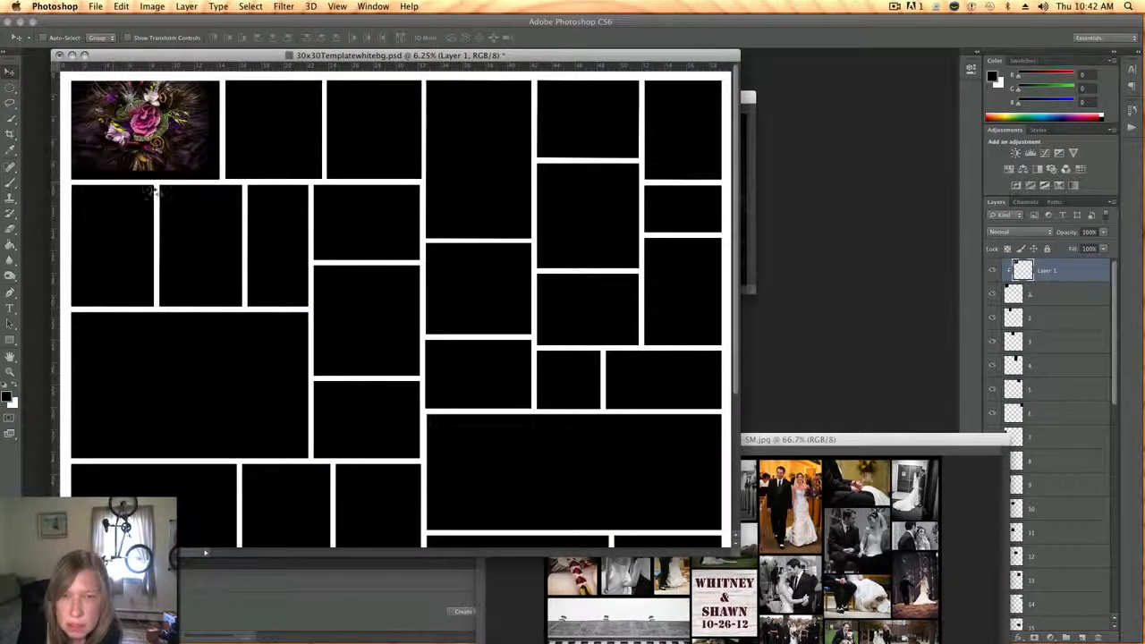
pyautogui.press('super+equal')
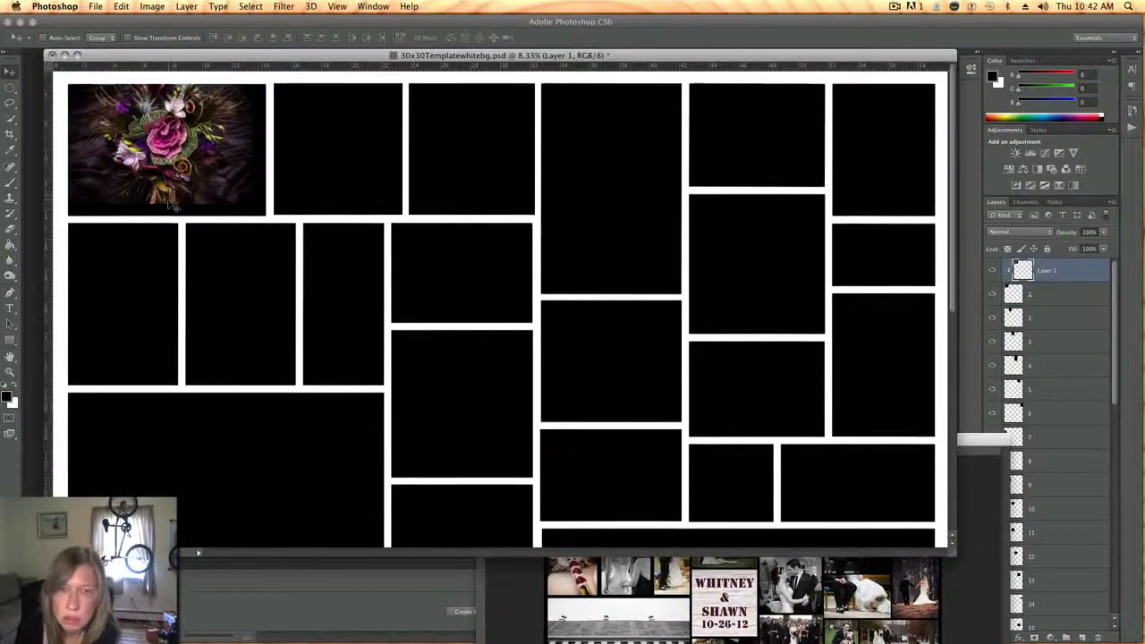
pyautogui.press('super+t')
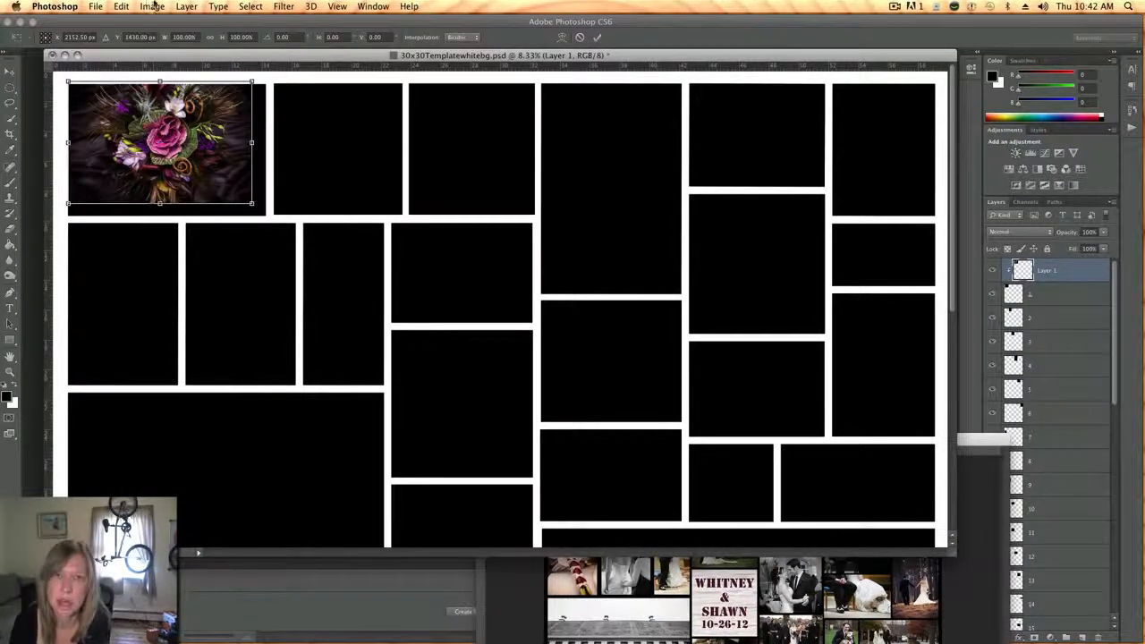
pyautogui.click(122, 7)
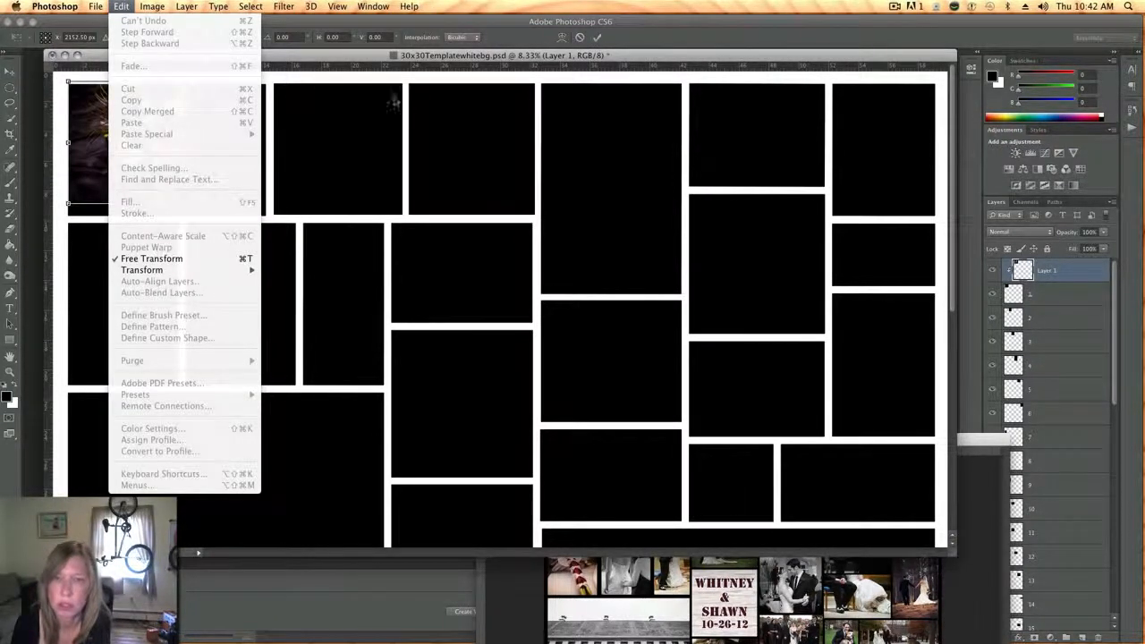
pyautogui.click(385, 129)
pyautogui.moveTo(216, 166); pyautogui.dragTo(219, 169)
pyautogui.moveTo(252, 206); pyautogui.dragTo(266, 213)
pyautogui.moveTo(118, 123); pyautogui.dragTo(122, 135)
pyautogui.press('Return')
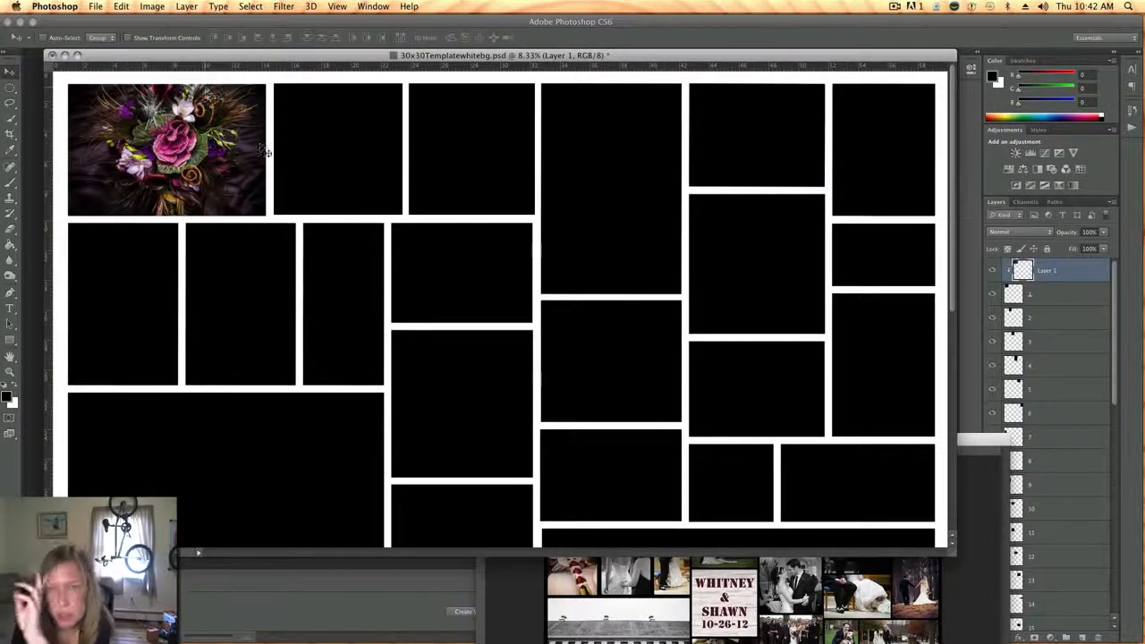
# Step: Bring the whitney-1245.jpg couple photo into the template as a new layer over the large frame in the left column
pyautogui.press('super+minus')
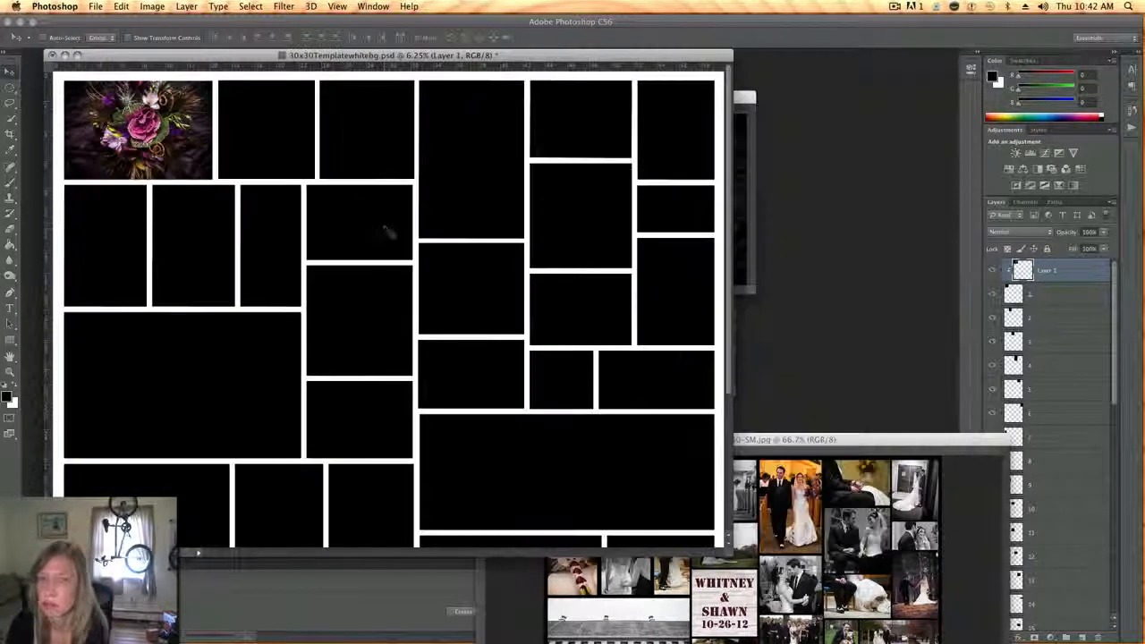
pyautogui.press('super+minus')
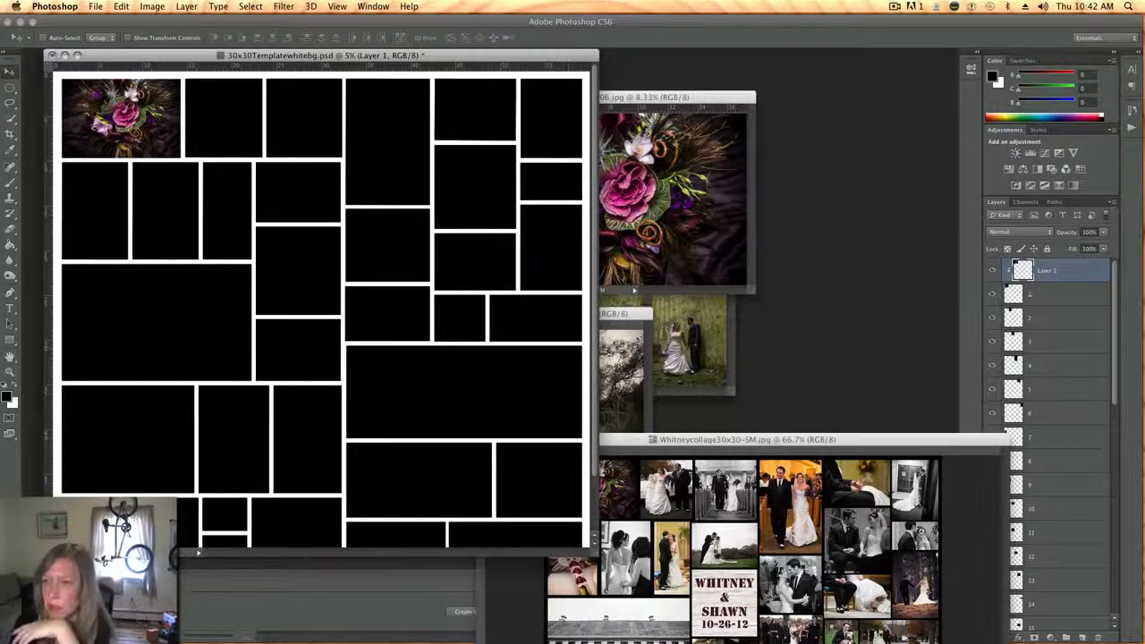
pyautogui.moveTo(628, 315); pyautogui.dragTo(729, 213)
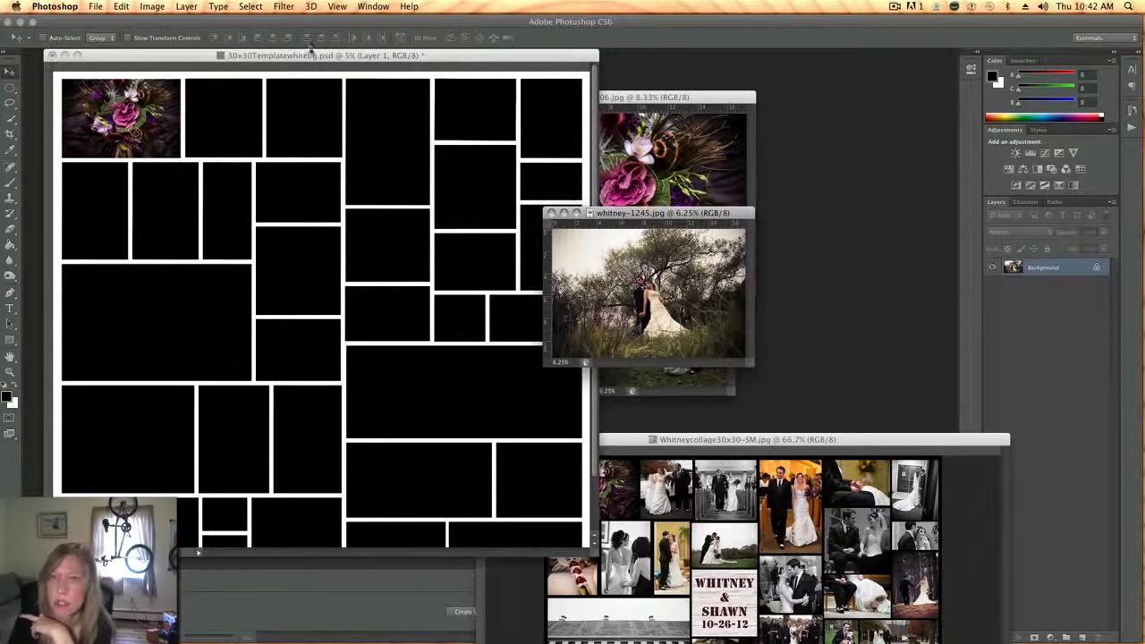
pyautogui.click(305, 55)
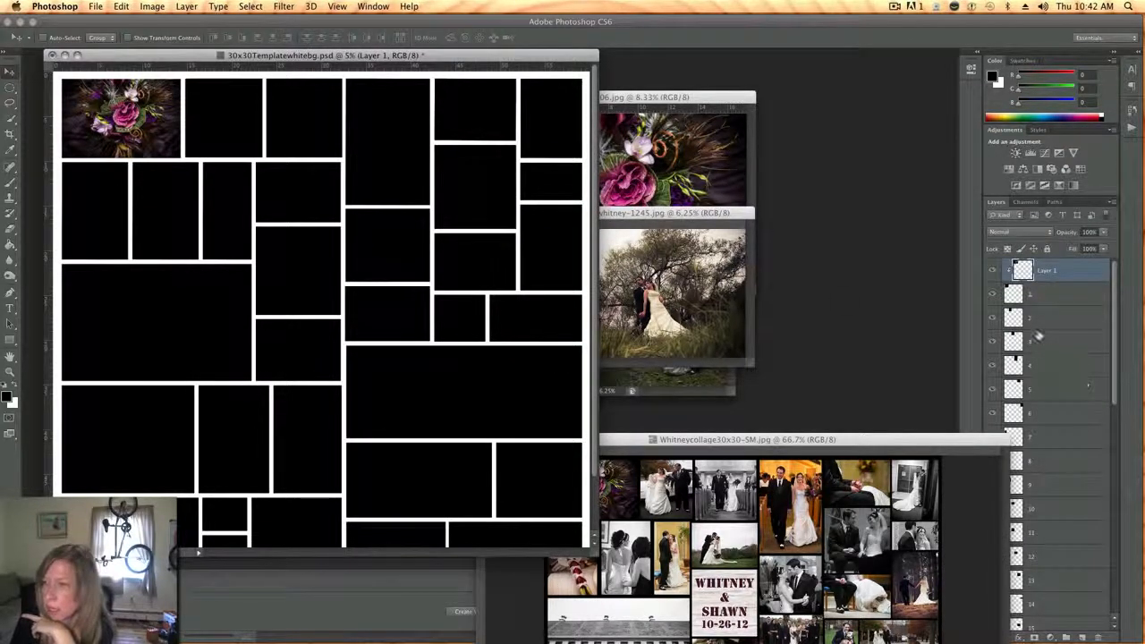
pyautogui.scroll(-4, 1038, 333)
pyautogui.scroll(-12, 1038, 333)
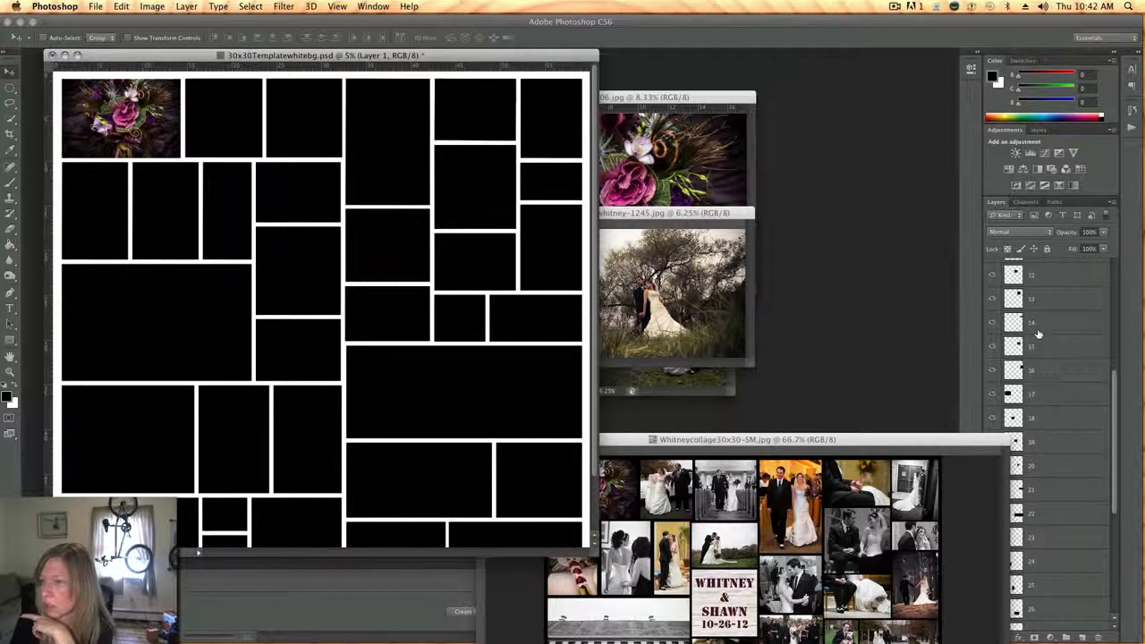
pyautogui.scroll(-2, 1037, 334)
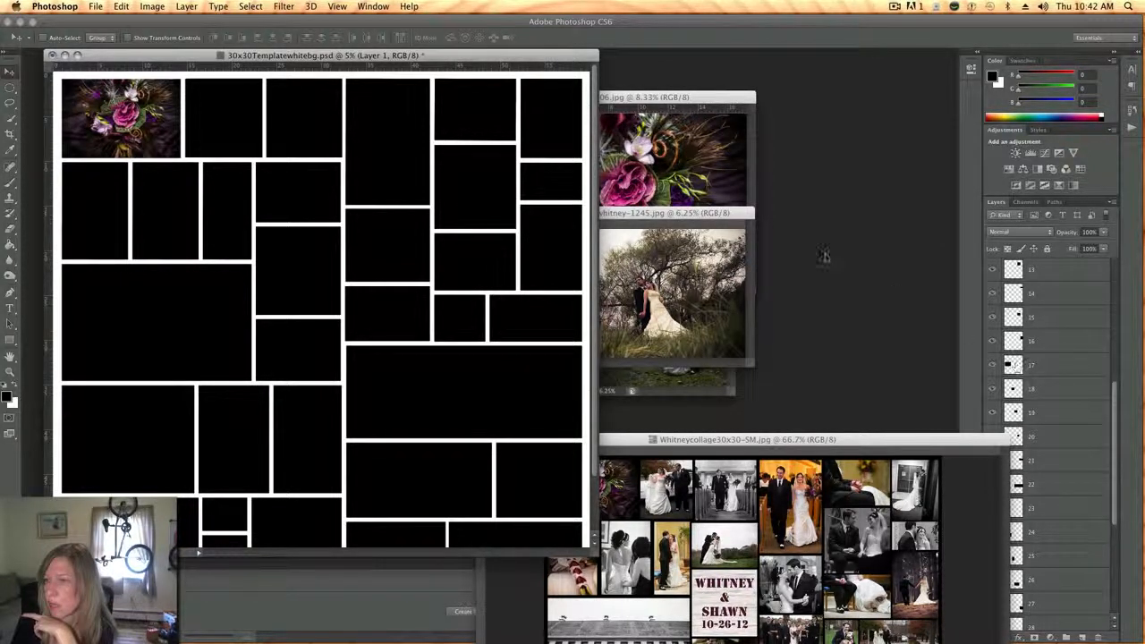
pyautogui.moveTo(713, 217); pyautogui.dragTo(746, 227)
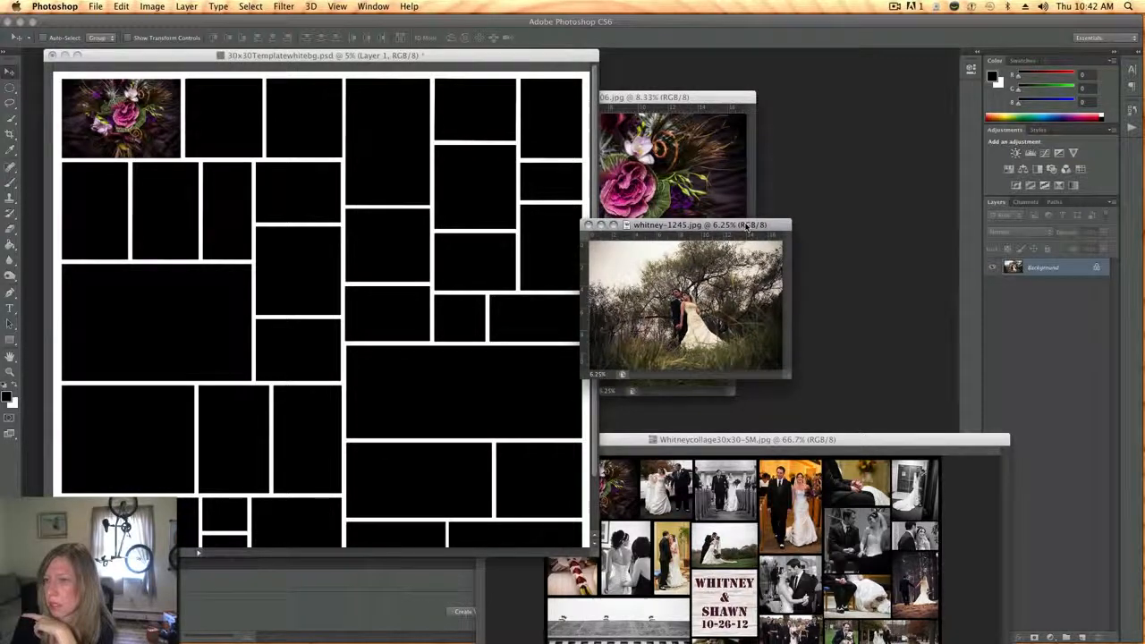
pyautogui.moveTo(453, 292); pyautogui.dragTo(157, 299)
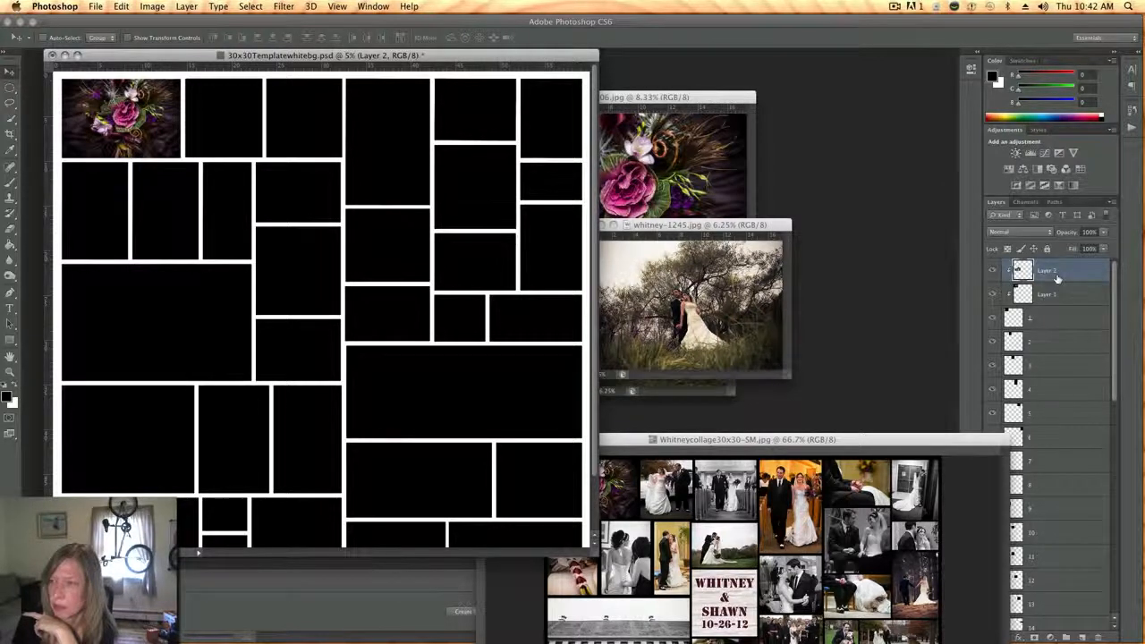
# Step: Move the couple photo layer directly above frame layer 17 and create a clipping mask onto that frame
pyautogui.moveTo(1058, 277); pyautogui.dragTo(1061, 402)
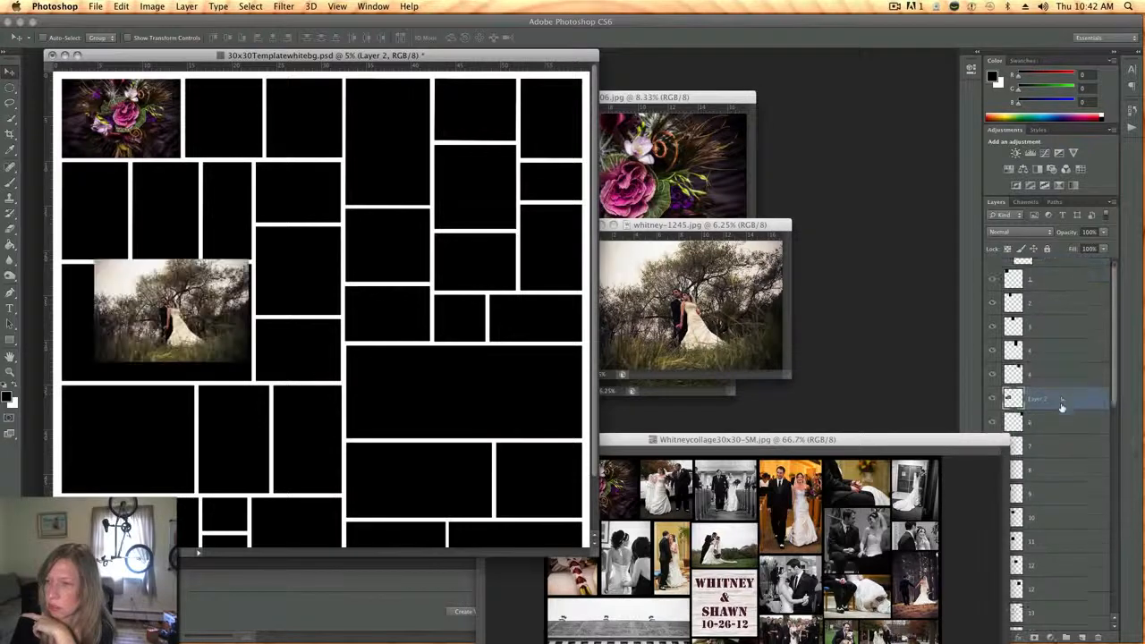
pyautogui.moveTo(1058, 335); pyautogui.dragTo(1064, 406)
pyautogui.moveTo(1071, 320); pyautogui.dragTo(1064, 402)
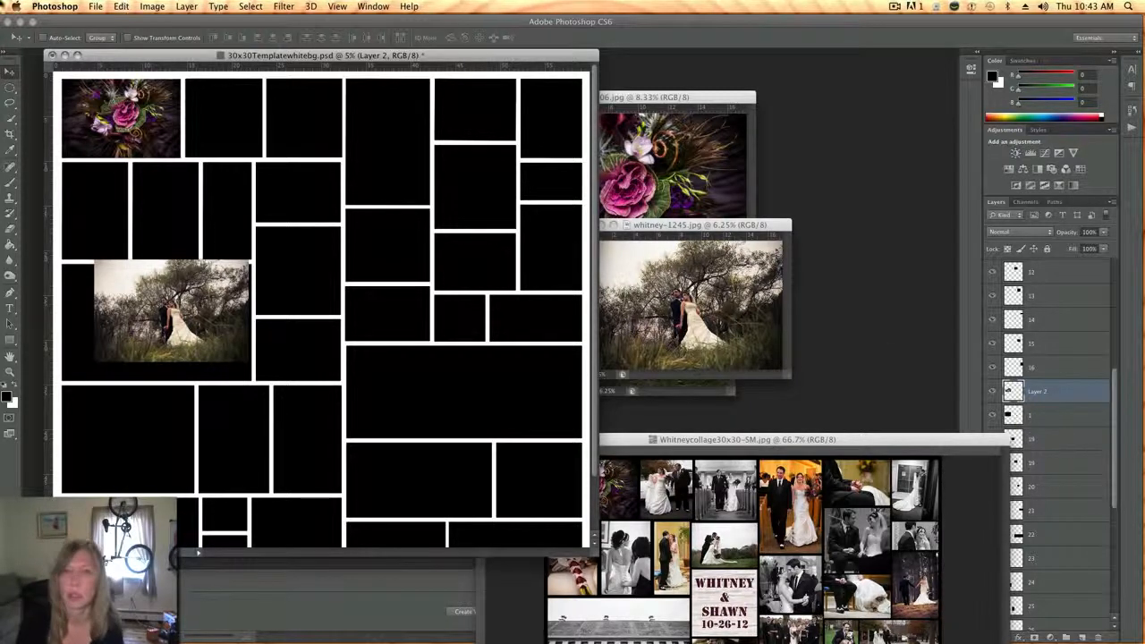
pyautogui.click(153, 8)
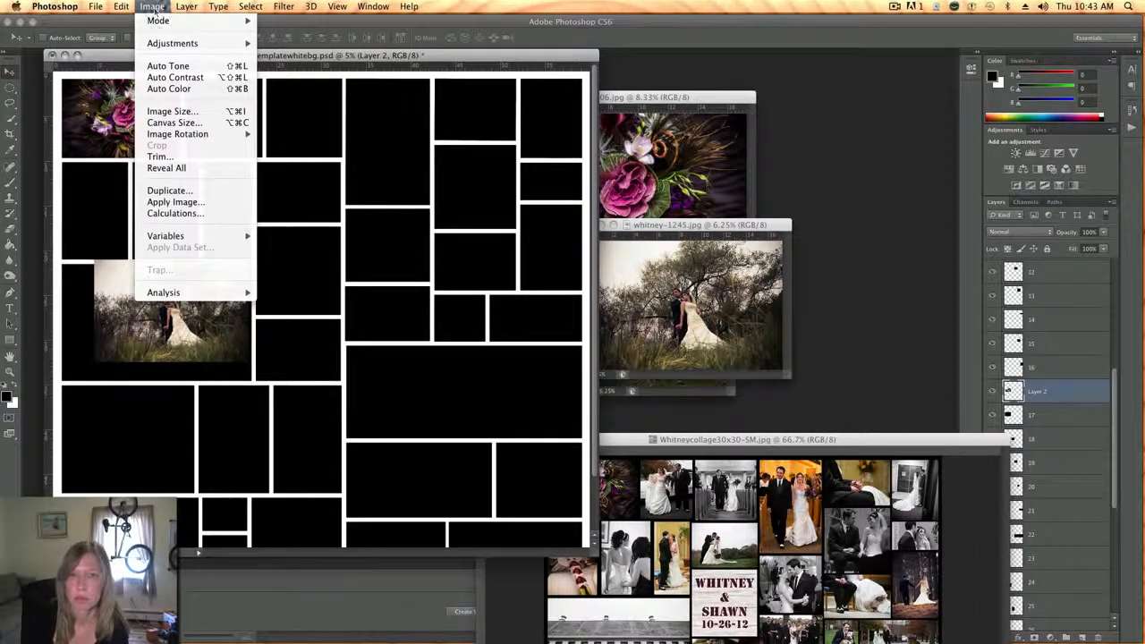
pyautogui.moveTo(186, 6)
pyautogui.click(209, 179)
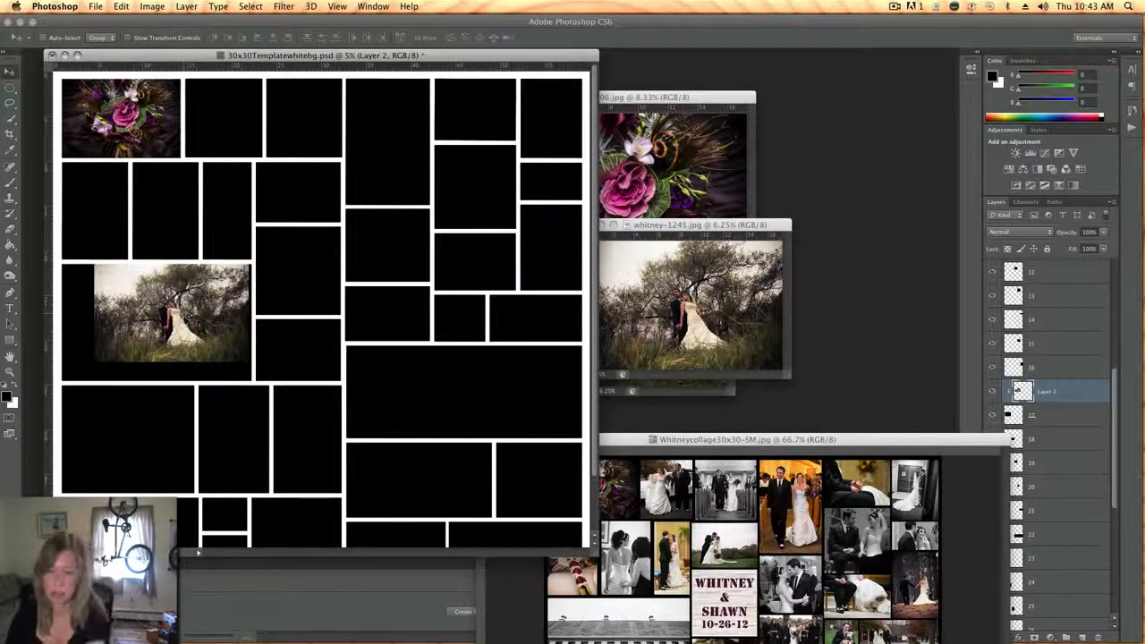
# Step: Enlarge the couple photo proportionally to about 124.6% with Free Transform so it fills its whole frame
pyautogui.click(120, 6)
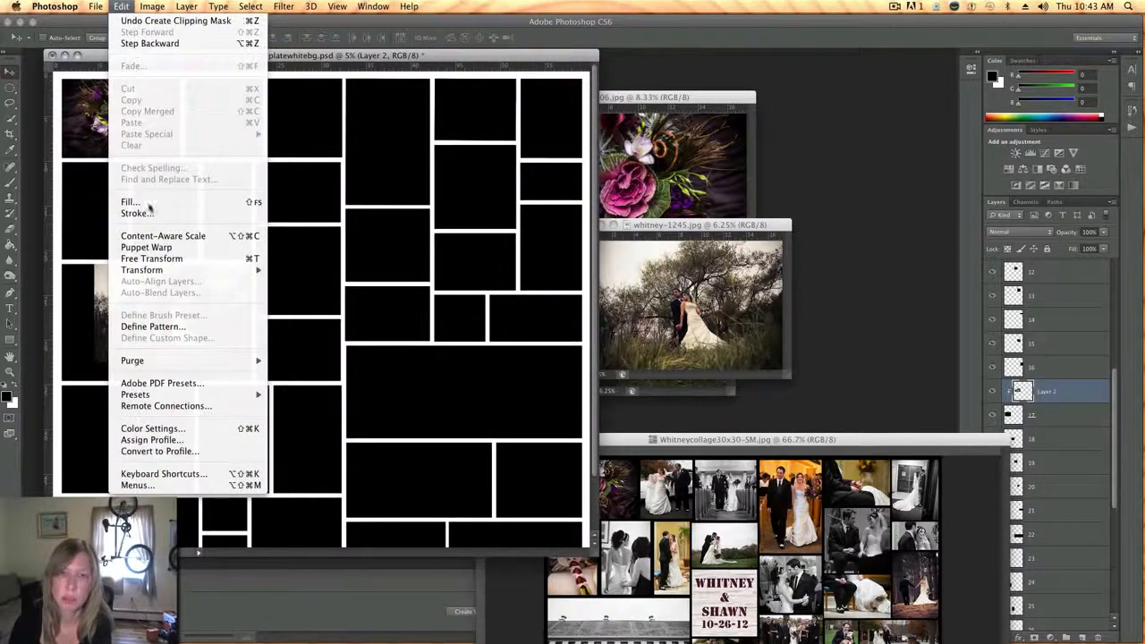
pyautogui.click(149, 260)
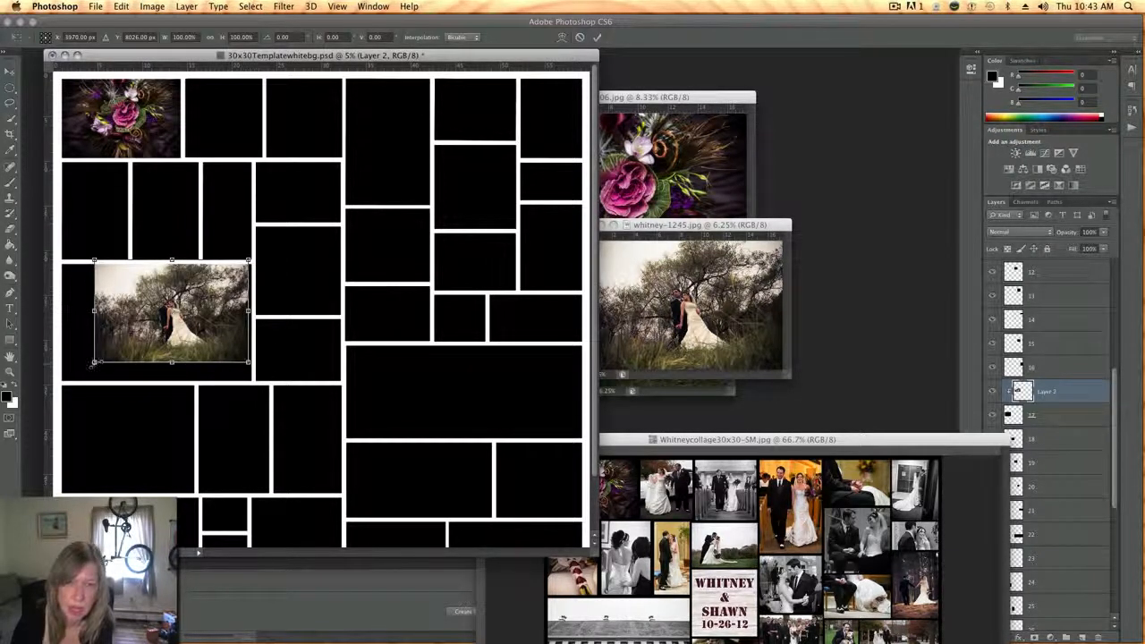
pyautogui.moveTo(94, 364); pyautogui.dragTo(60, 385)
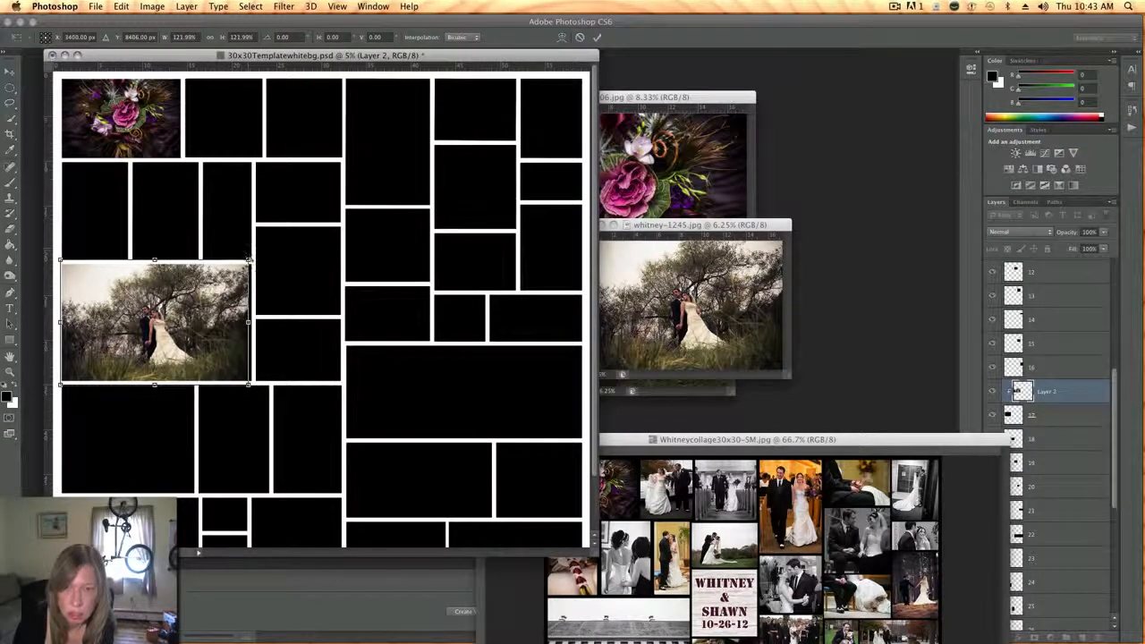
pyautogui.moveTo(247, 259); pyautogui.dragTo(254, 257)
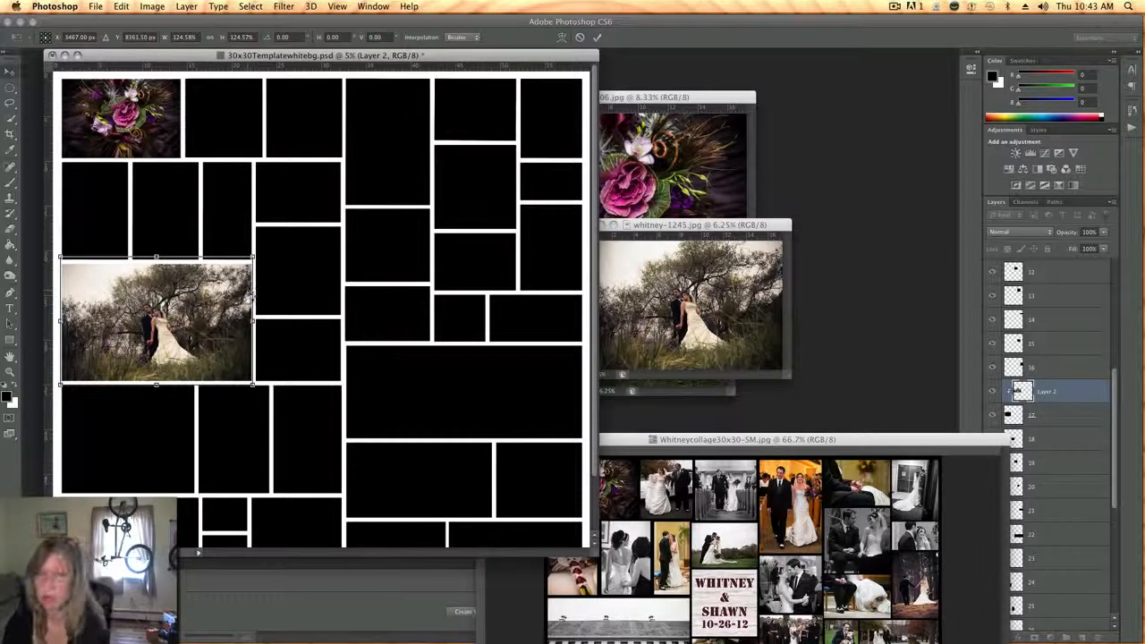
pyautogui.press('Return')
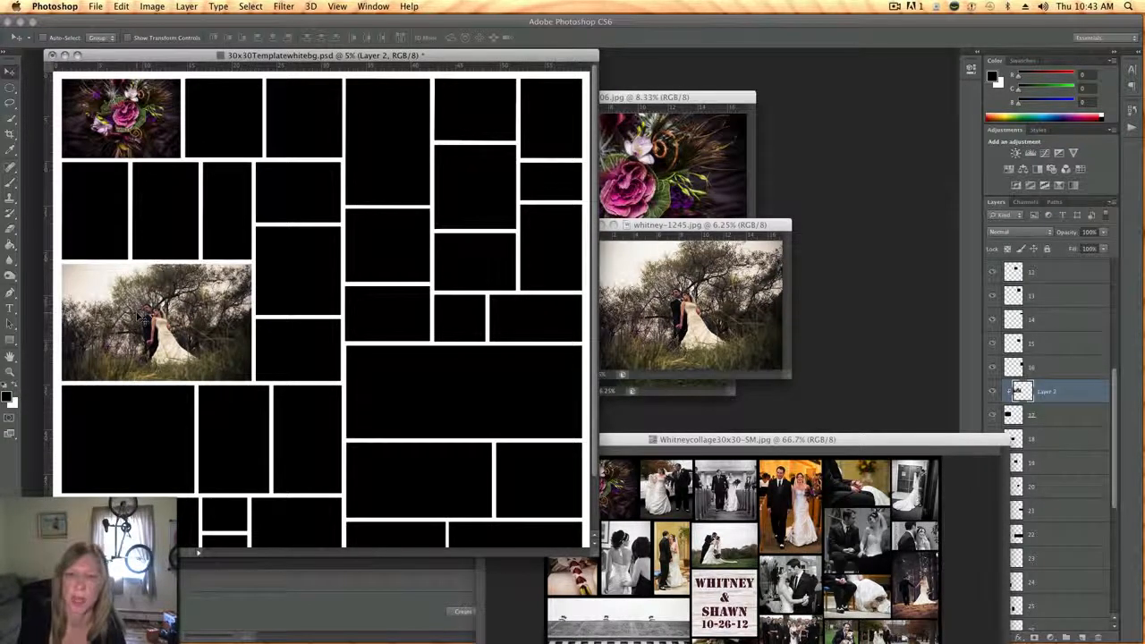
# Step: Close the whitney-1245.jpg source photo and bring the finished sample collage Whitneycollage30x30-SM.jpg into full view
pyautogui.moveTo(666, 226); pyautogui.dragTo(727, 224)
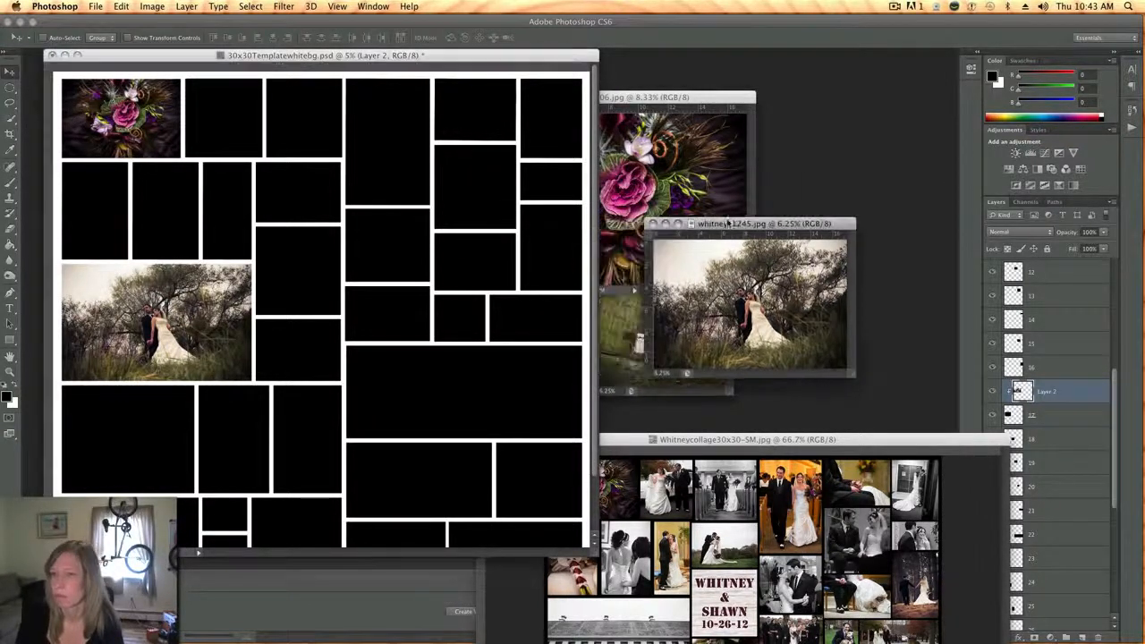
pyautogui.click(660, 224)
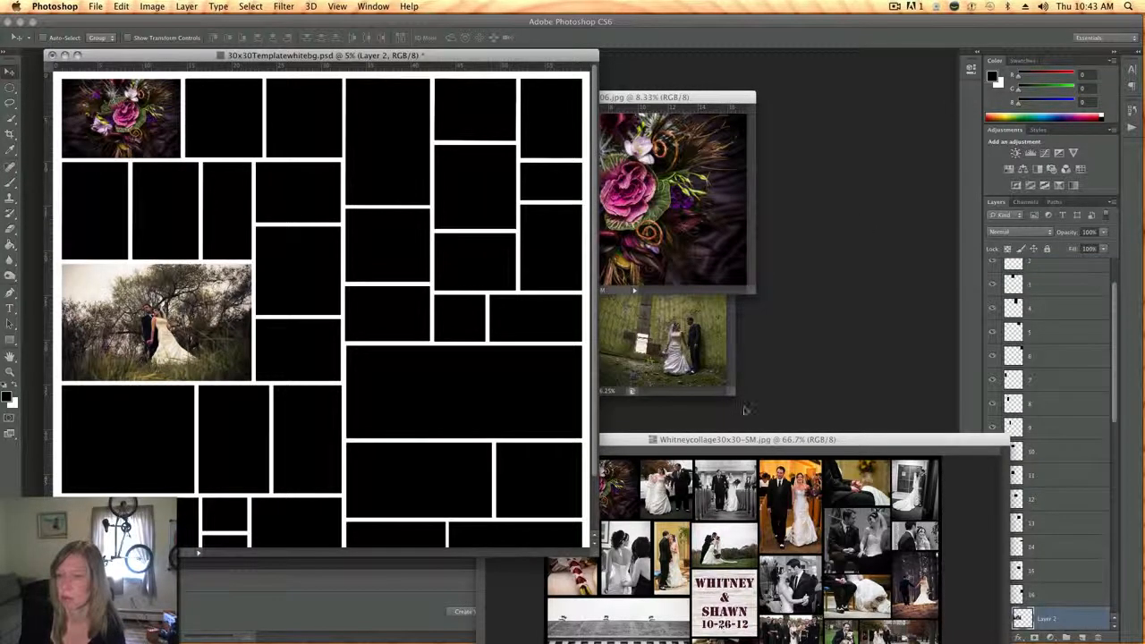
pyautogui.moveTo(753, 442); pyautogui.dragTo(694, 207)
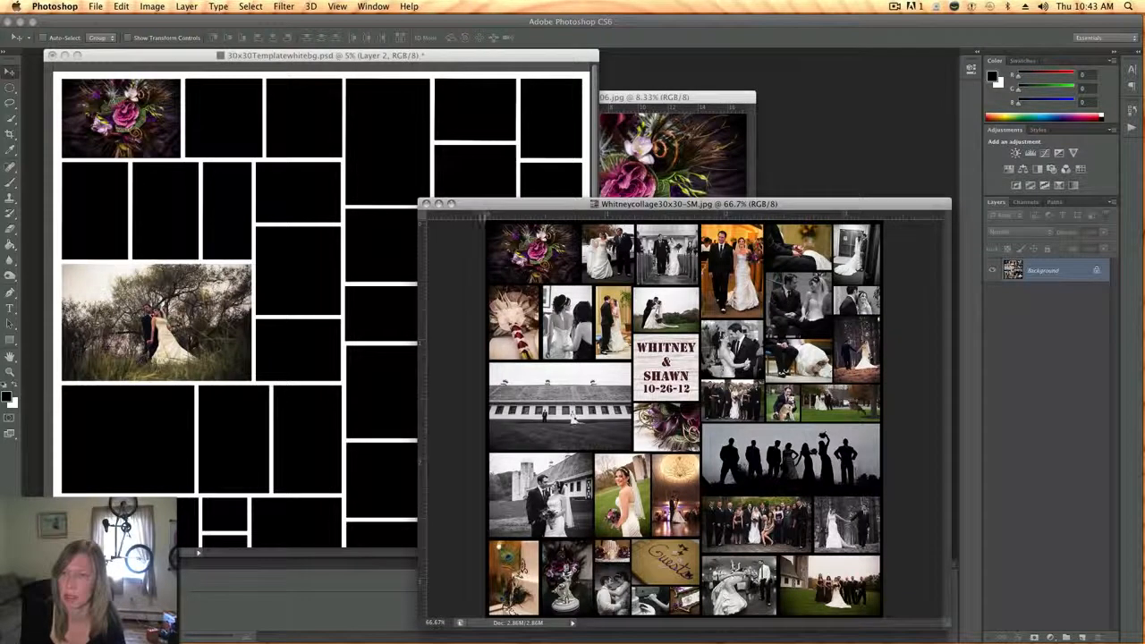
pyautogui.moveTo(483, 208); pyautogui.dragTo(509, 205)
# Step: Move the whitney-1242.jpg photo aside, close whitney-1006.jpg, and place the sample collage beside the template
pyautogui.moveTo(723, 98); pyautogui.dragTo(910, 56)
pyautogui.moveTo(653, 179); pyautogui.dragTo(553, 139)
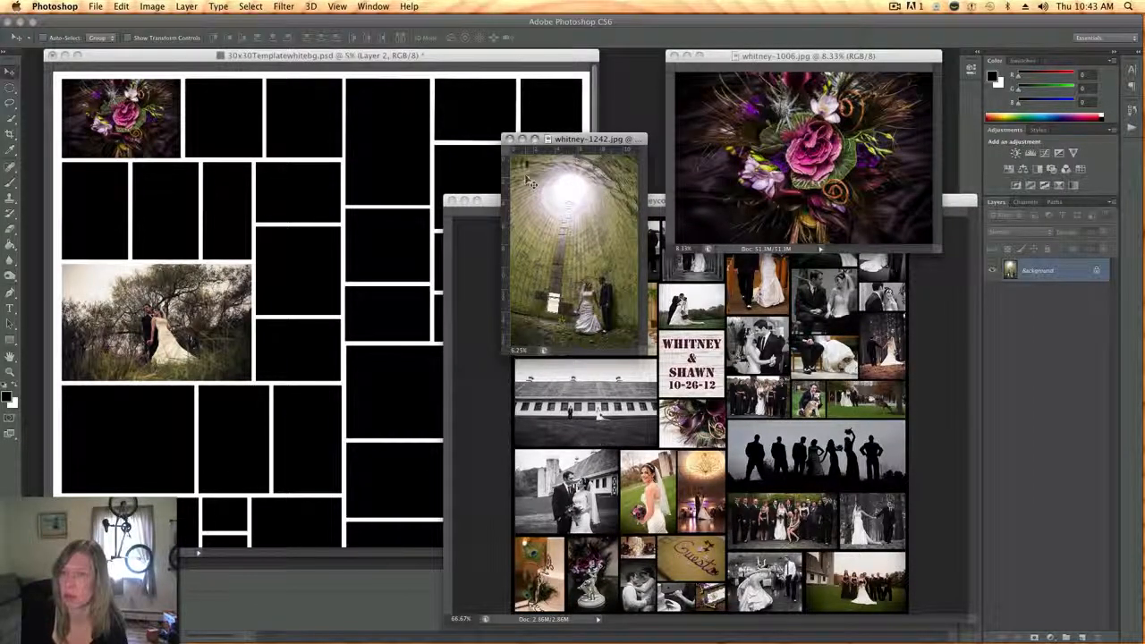
pyautogui.moveTo(598, 141); pyautogui.dragTo(733, 361)
pyautogui.moveTo(711, 56); pyautogui.dragTo(608, 114)
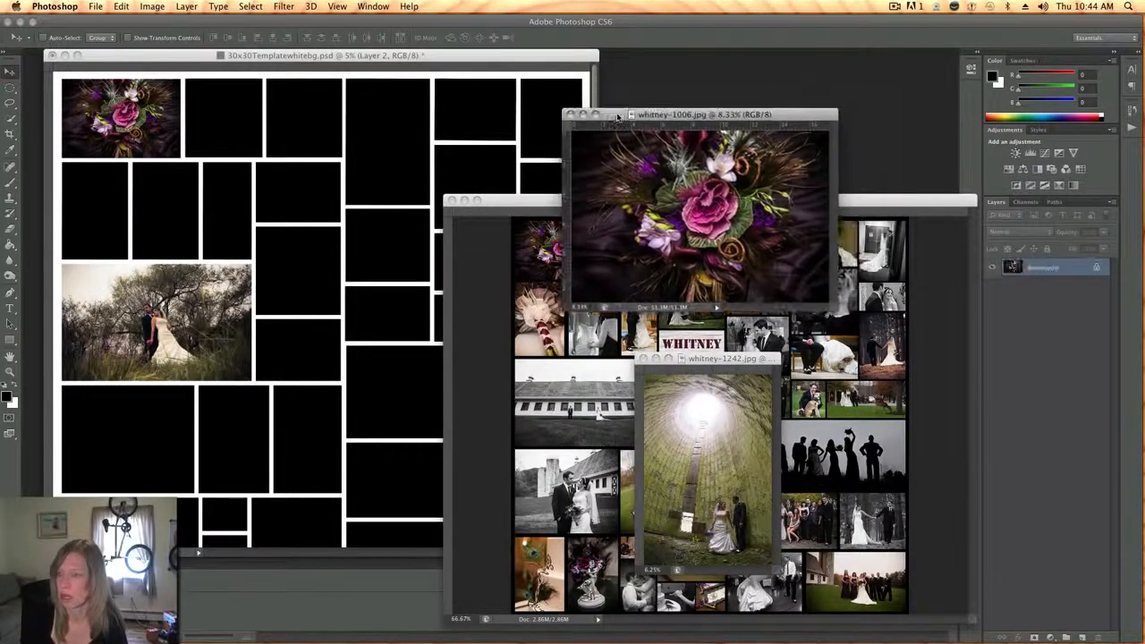
pyautogui.click(570, 115)
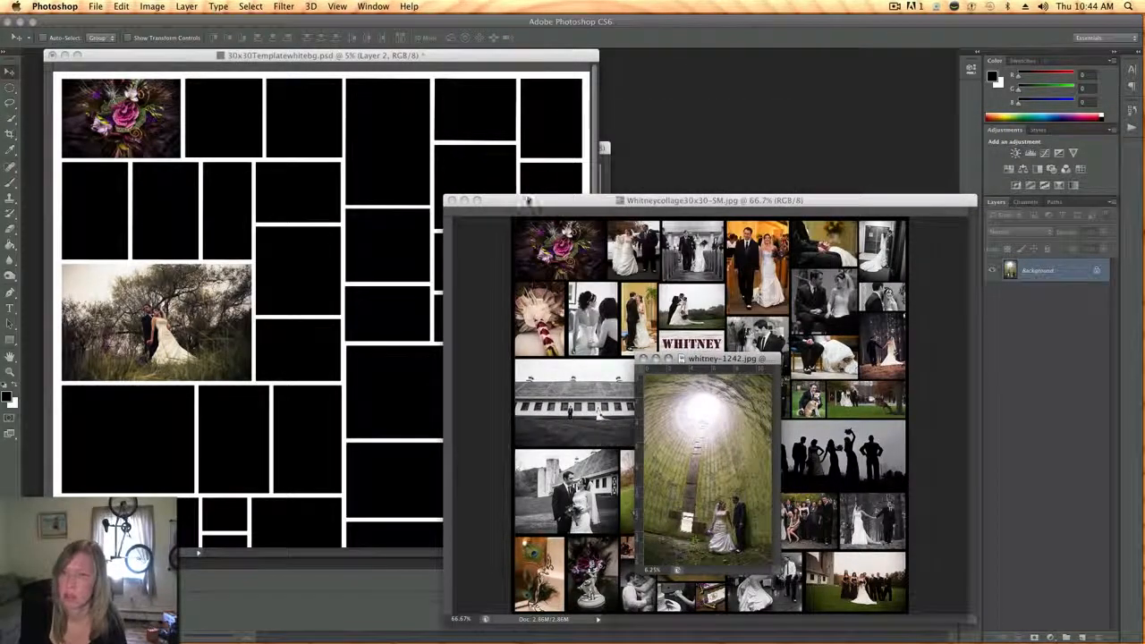
pyautogui.moveTo(528, 206); pyautogui.dragTo(478, 137)
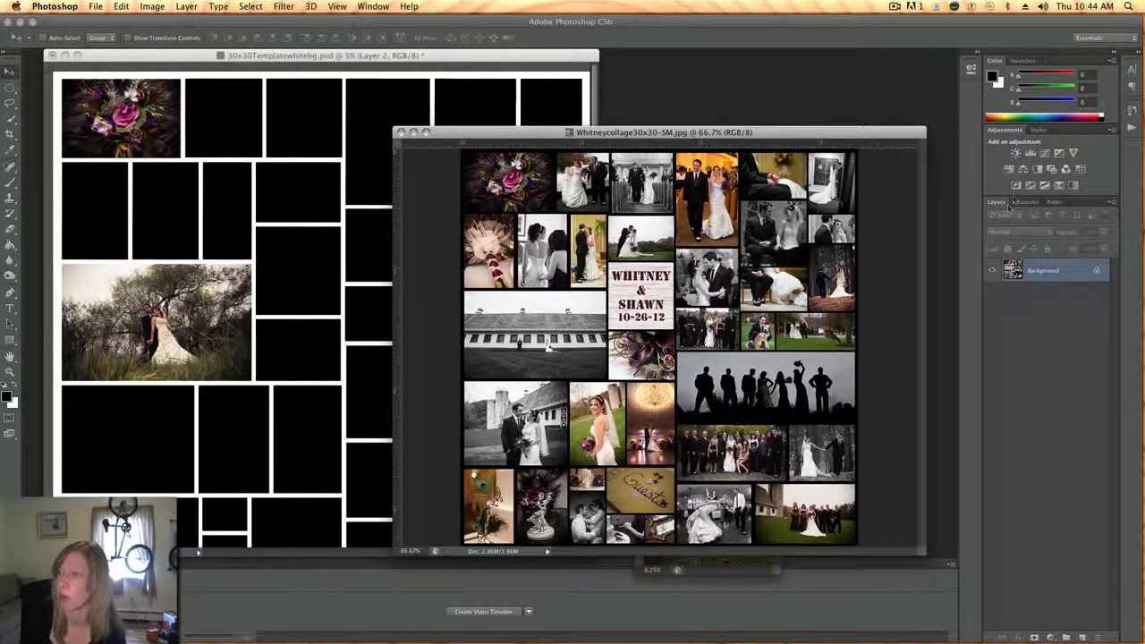
# Step: Select the template's Background layer and fill it with black using the Paint Bucket at 28% opacity
pyautogui.click(366, 59)
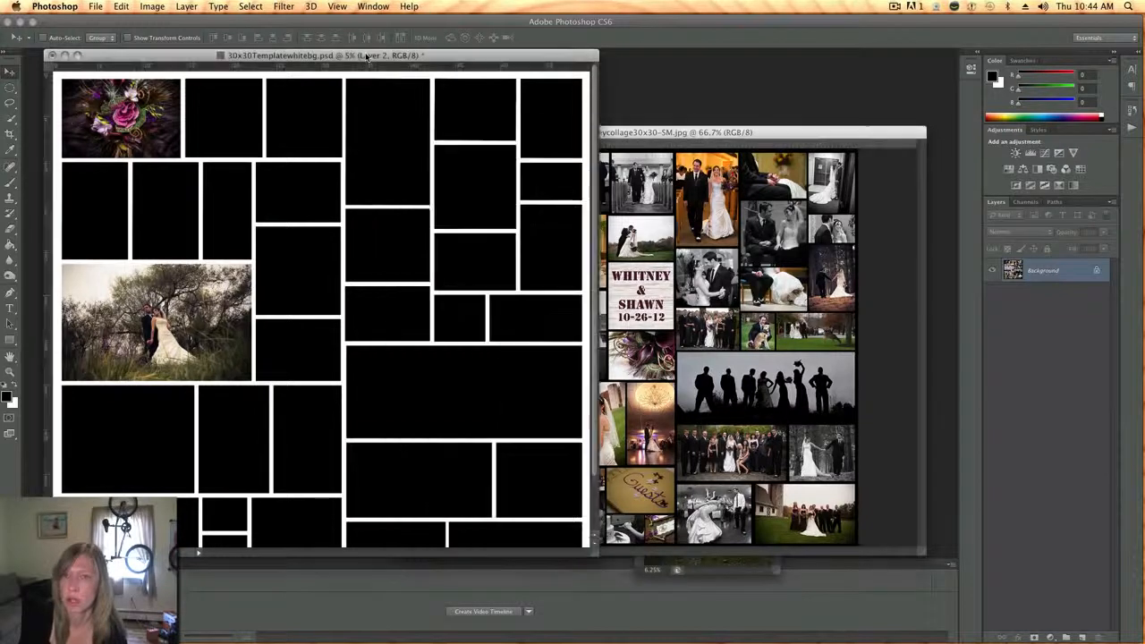
pyautogui.scroll(-10, 1097, 389)
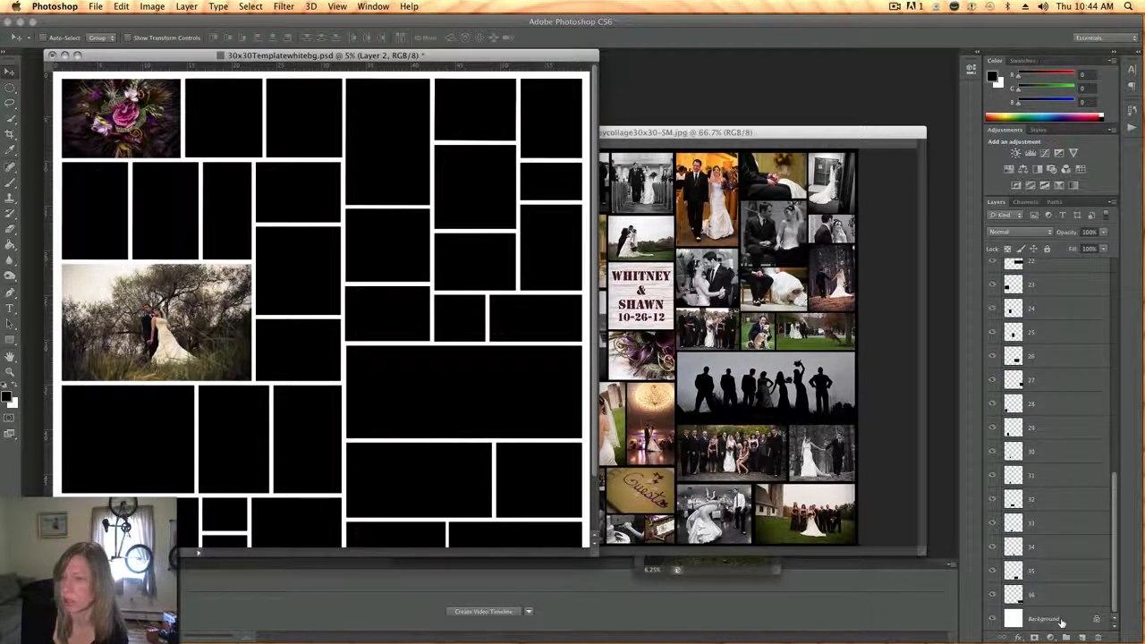
pyautogui.click(1060, 619)
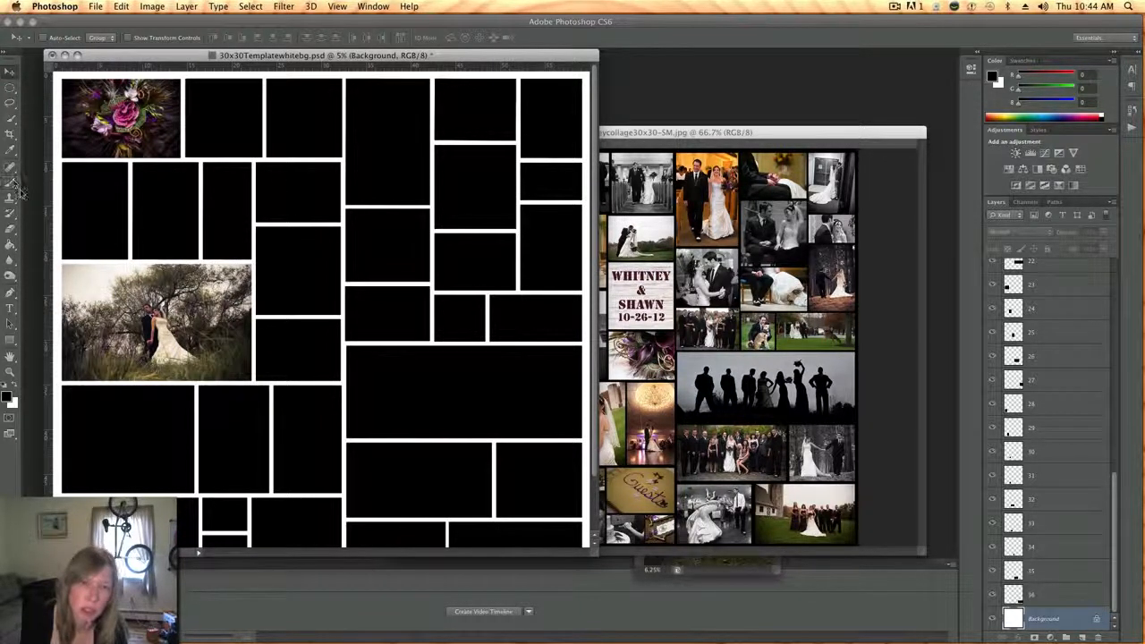
pyautogui.click(11, 246)
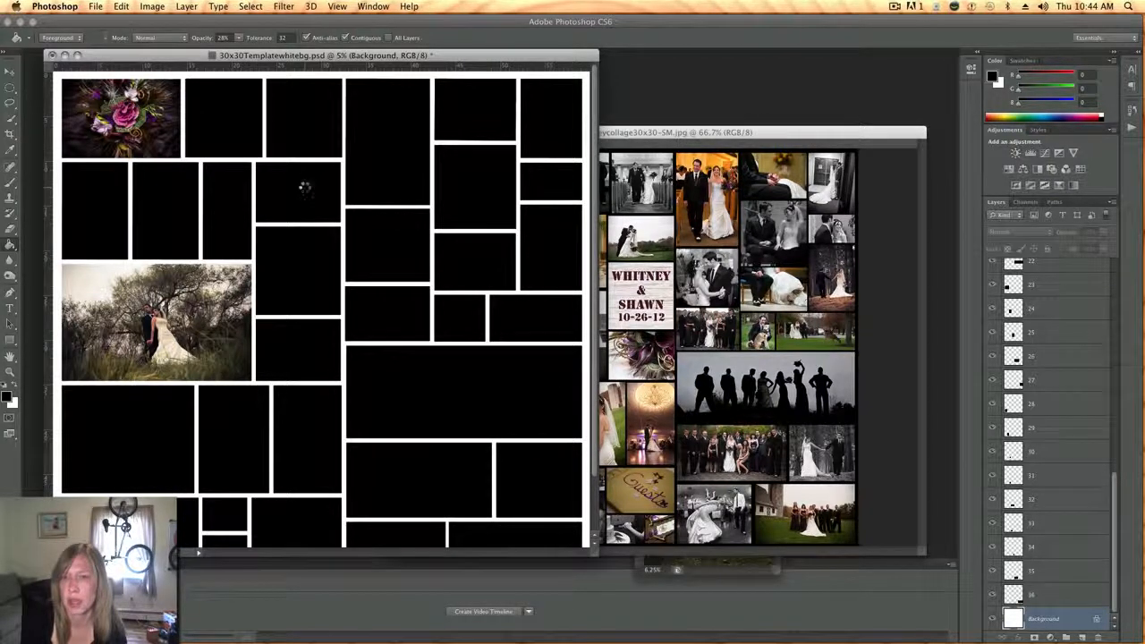
pyautogui.click(305, 188)
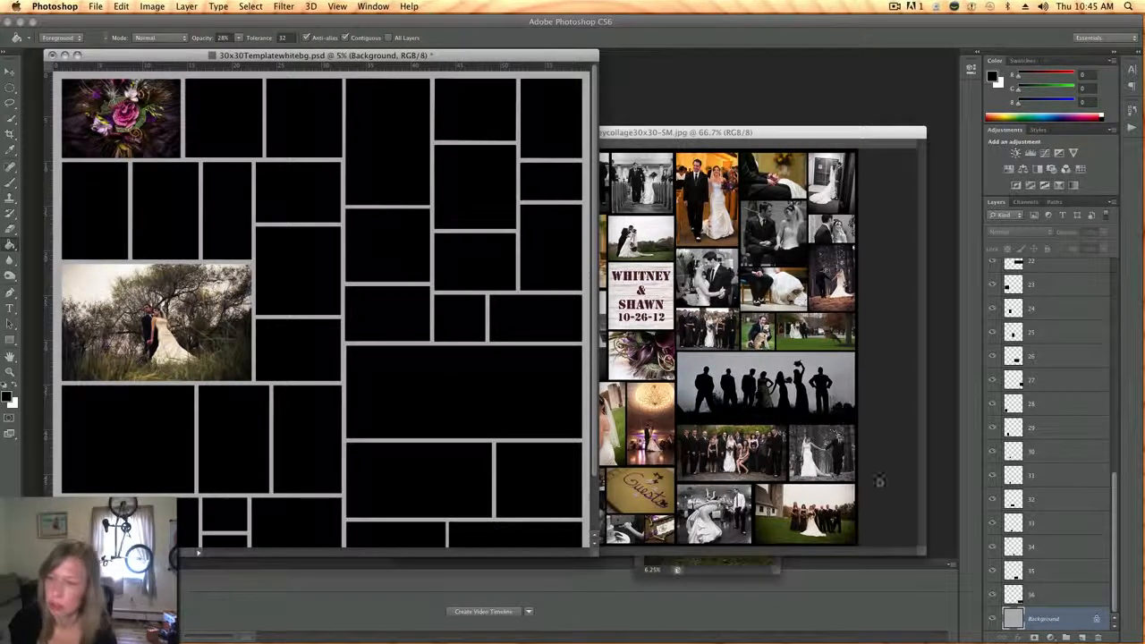
# Step: Apply a second 28% black Paint Bucket fill to the template's Background layer
pyautogui.moveTo(451, 56); pyautogui.dragTo(479, 75)
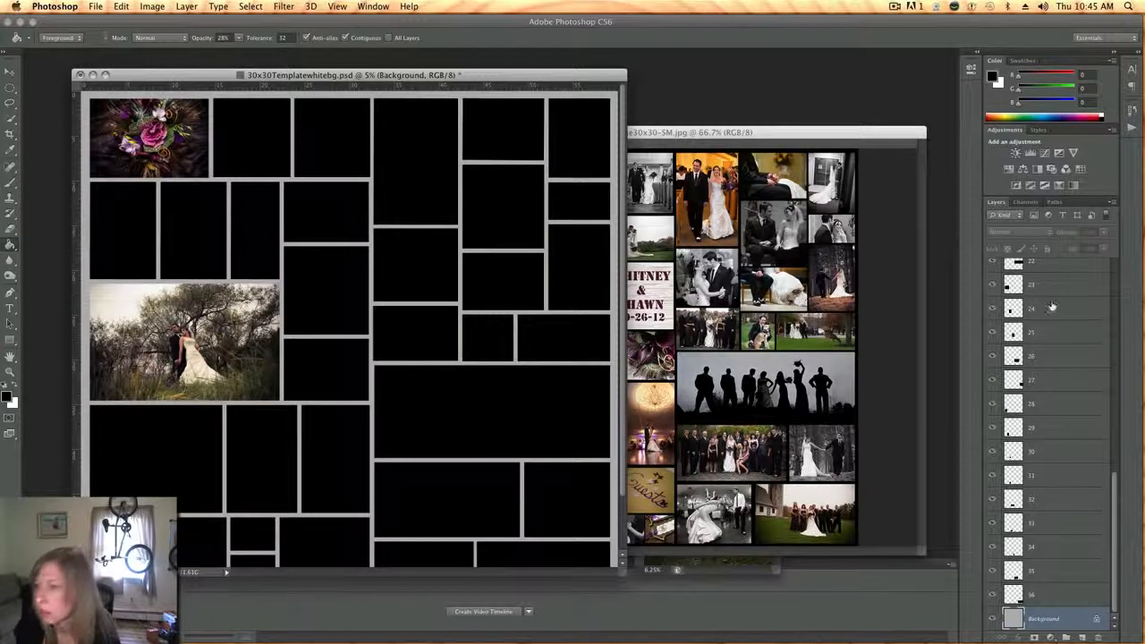
pyautogui.scroll(10, 1046, 285)
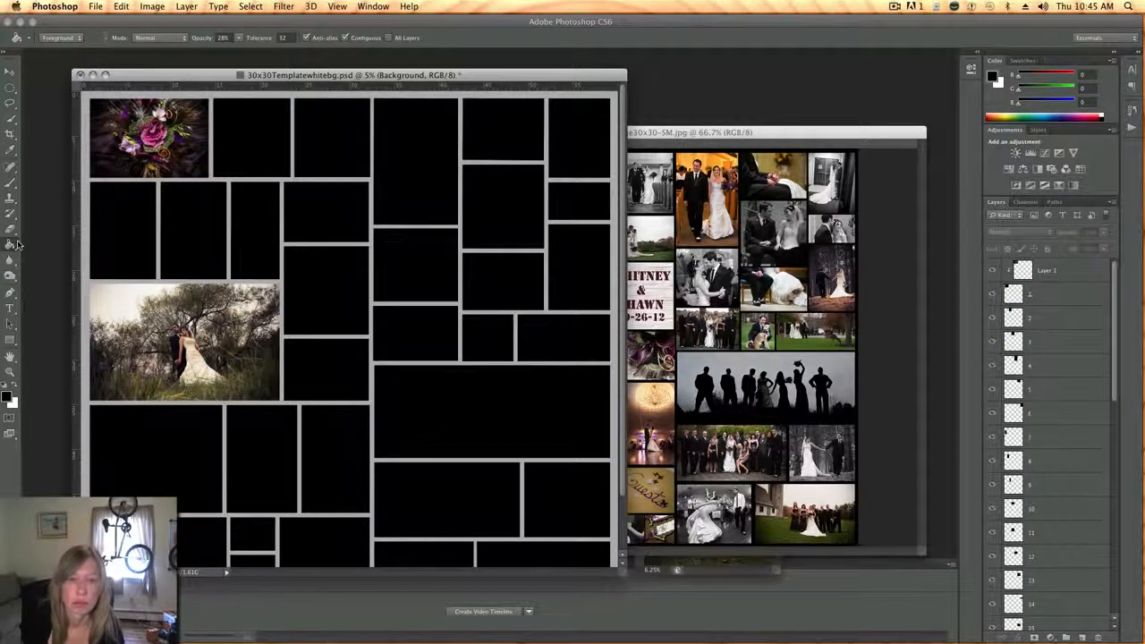
pyautogui.click(365, 179)
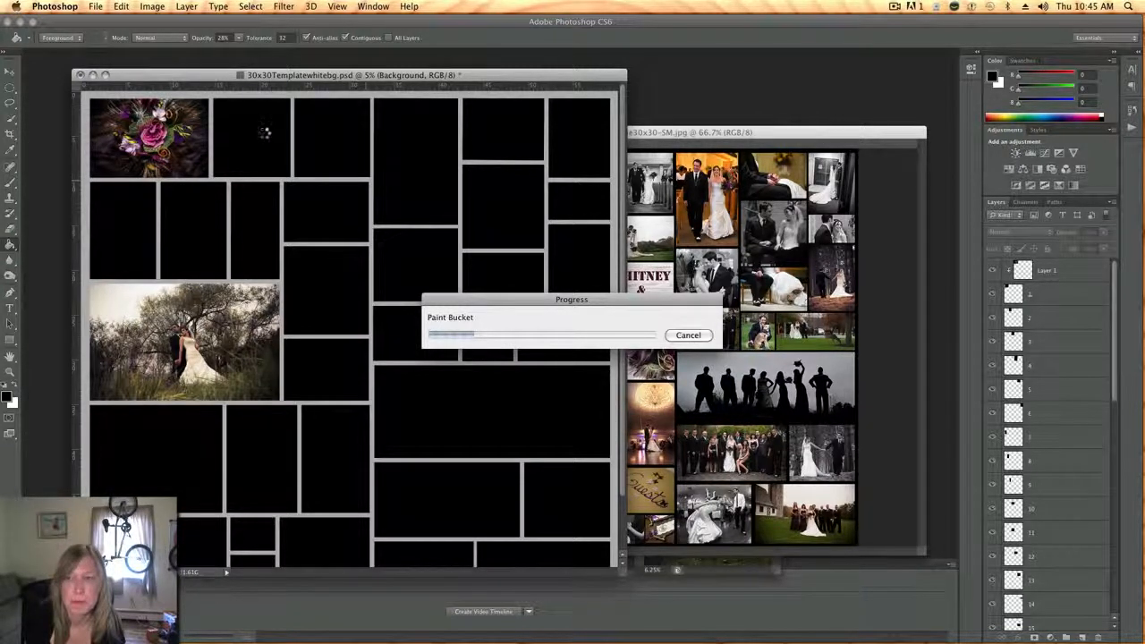
# Step: Set the Paint Bucket opacity to 100%, try a solid black fill on the Background layer, and undo that fill
pyautogui.click(239, 38)
pyautogui.moveTo(244, 48); pyautogui.dragTo(346, 50)
pyautogui.click(348, 188)
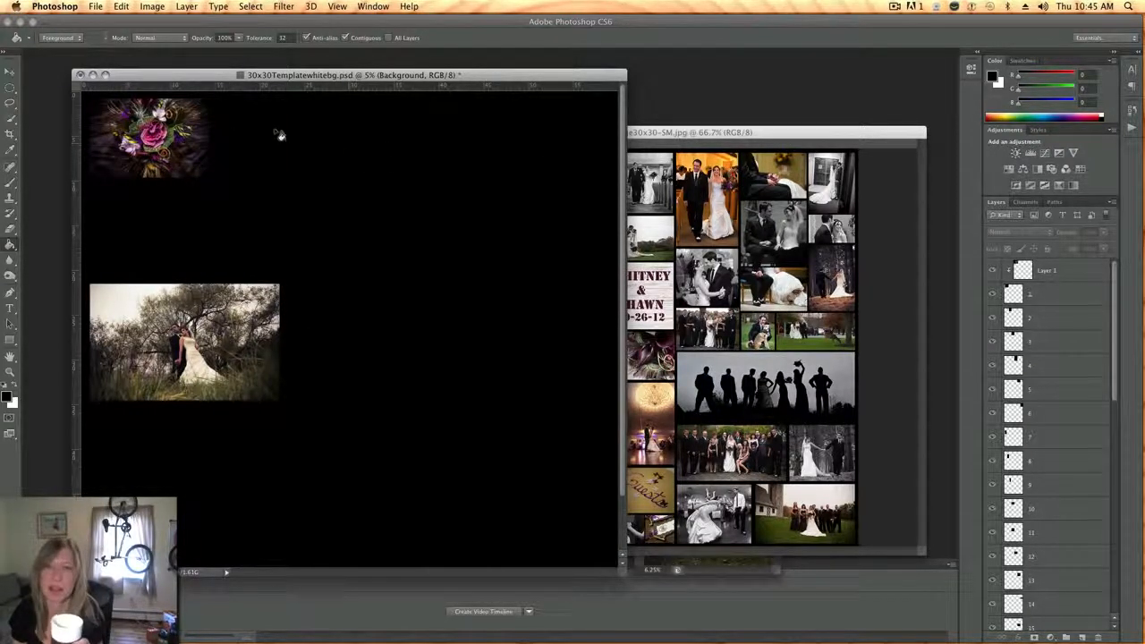
pyautogui.click(122, 7)
pyautogui.click(130, 20)
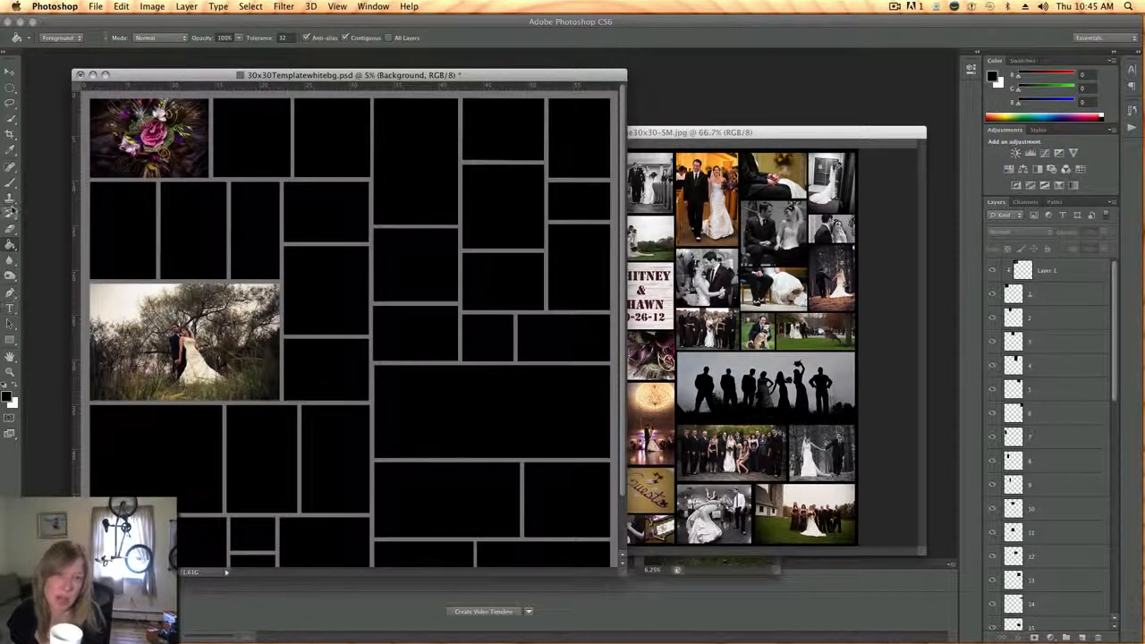
# Step: Sample a dark plum color (RGB 62, 46, 56) from the bouquet photo and fill the Background layer with it
pyautogui.click(11, 149)
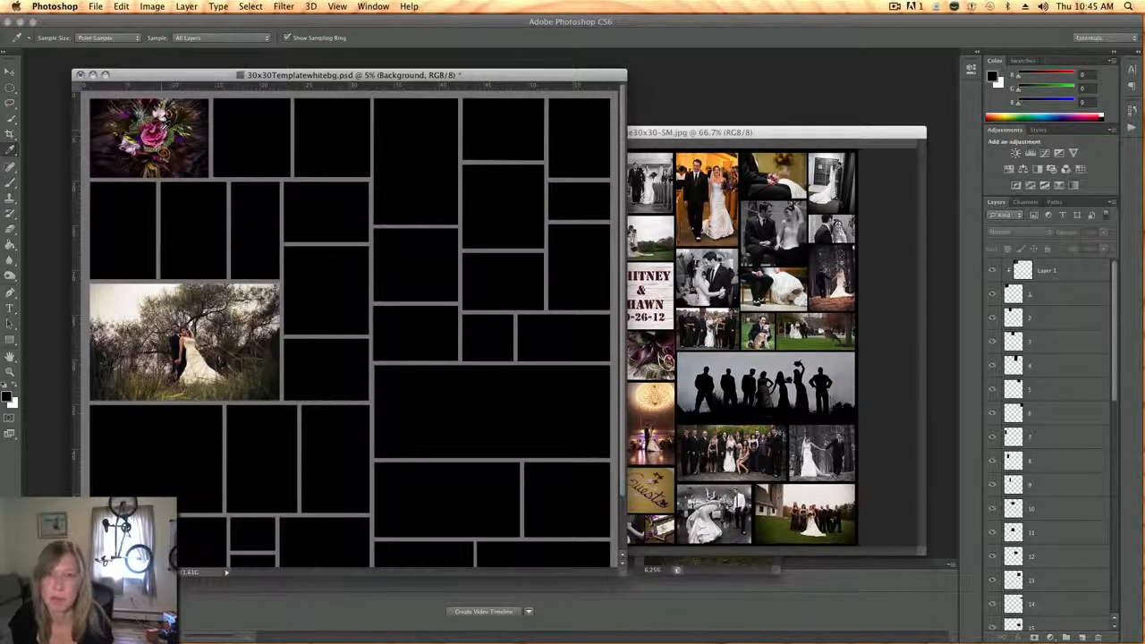
pyautogui.click(202, 131)
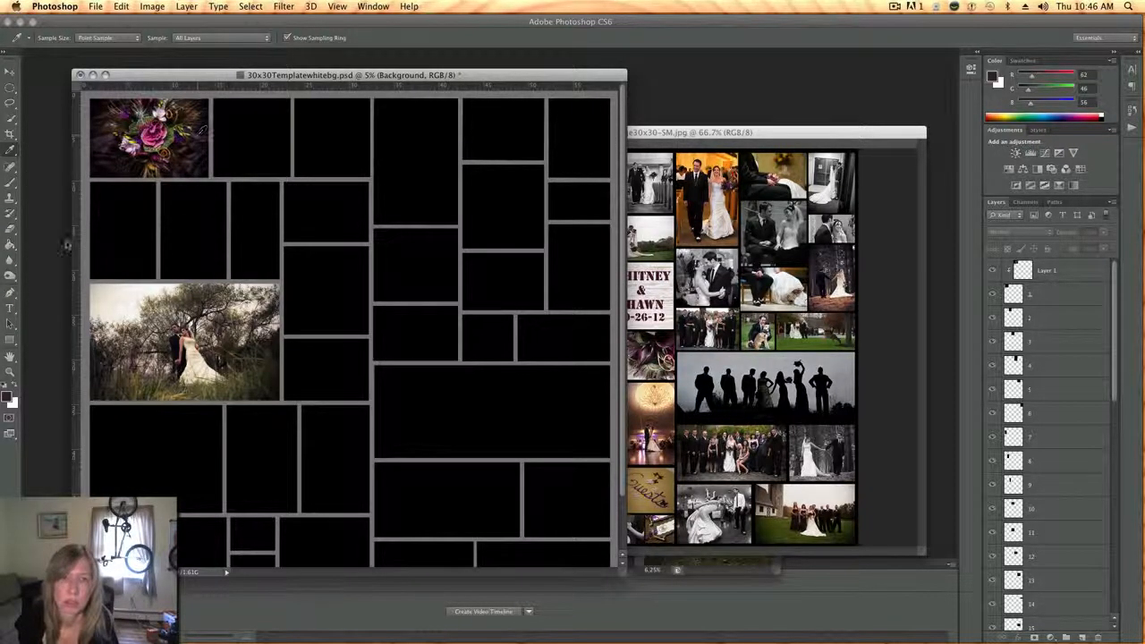
pyautogui.click(10, 243)
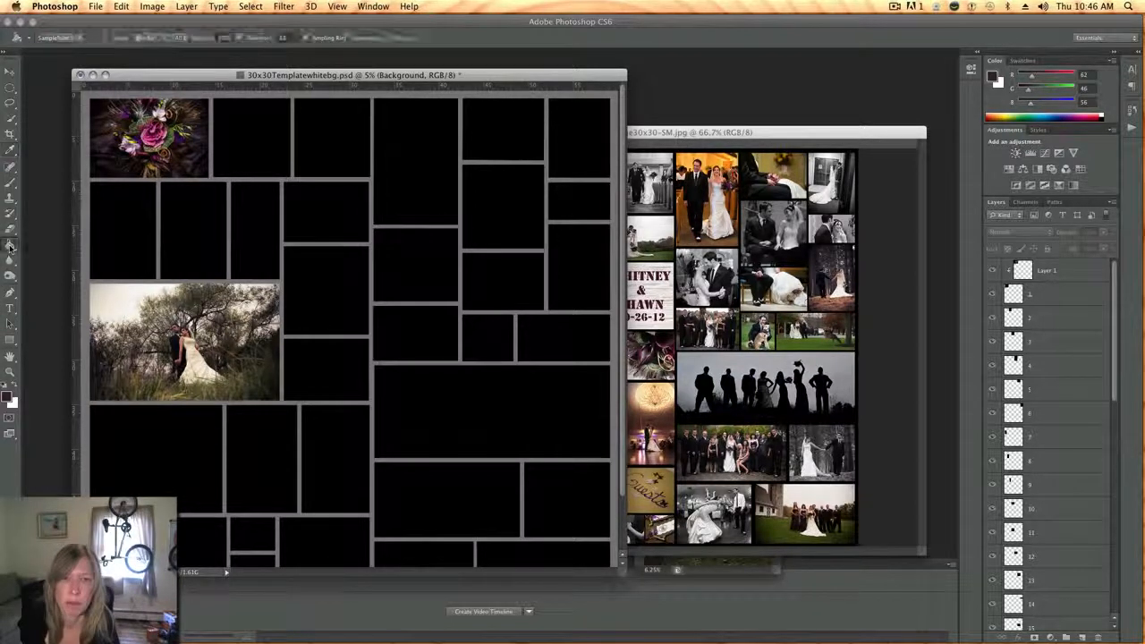
pyautogui.click(274, 226)
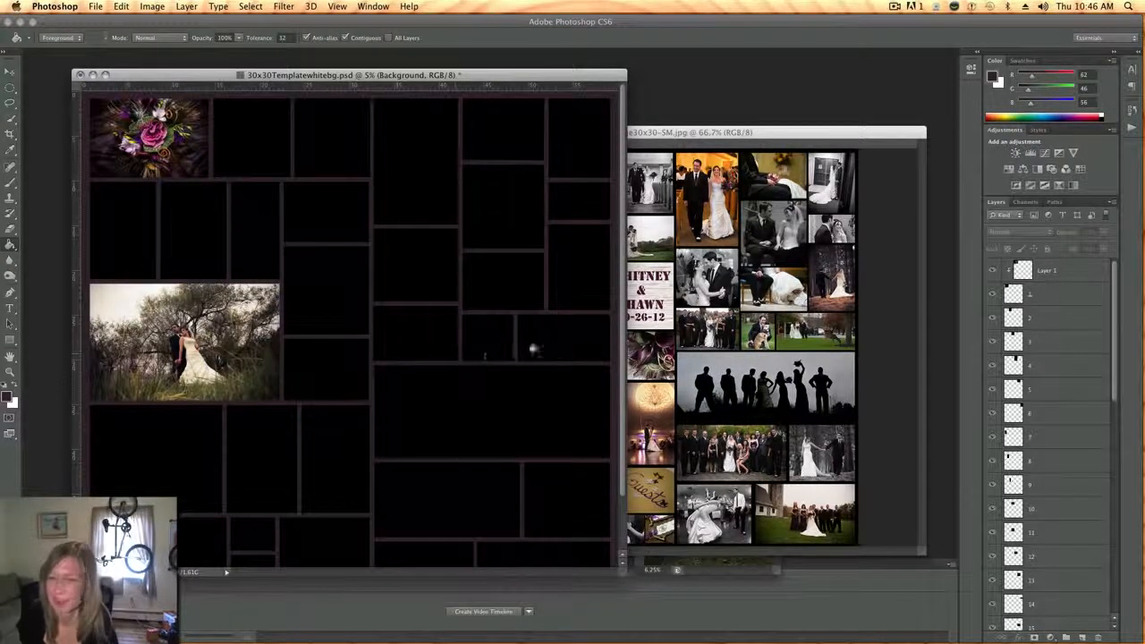
# Step: Set the foreground color to the deeper, more saturated plum #311426 in the Color Picker
pyautogui.click(9, 152)
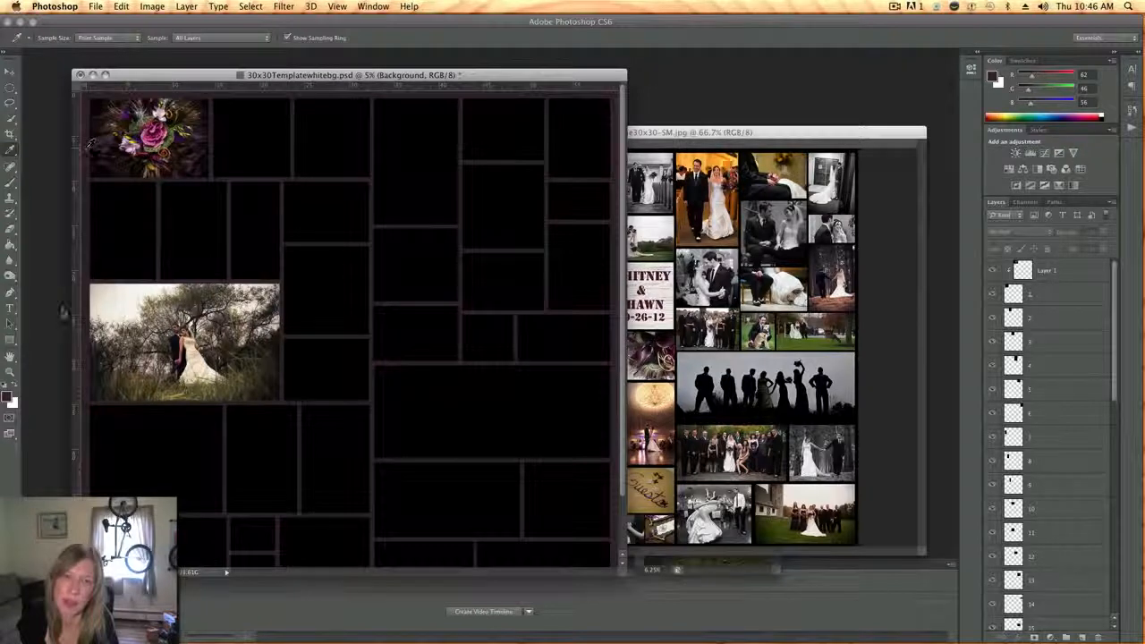
pyautogui.click(7, 397)
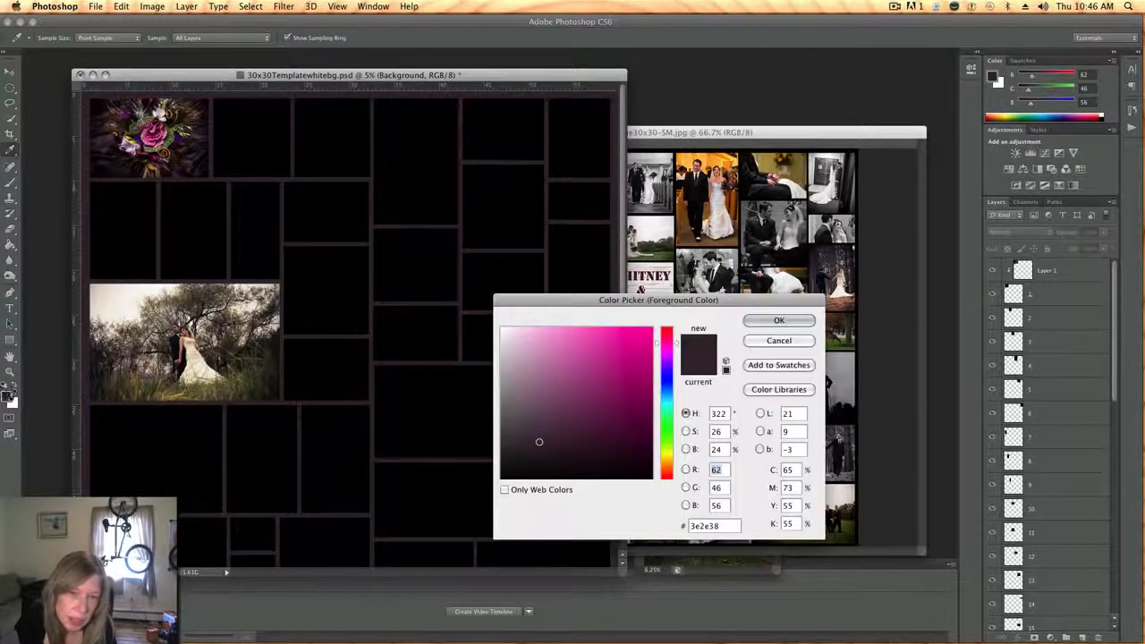
pyautogui.moveTo(575, 302); pyautogui.dragTo(460, 169)
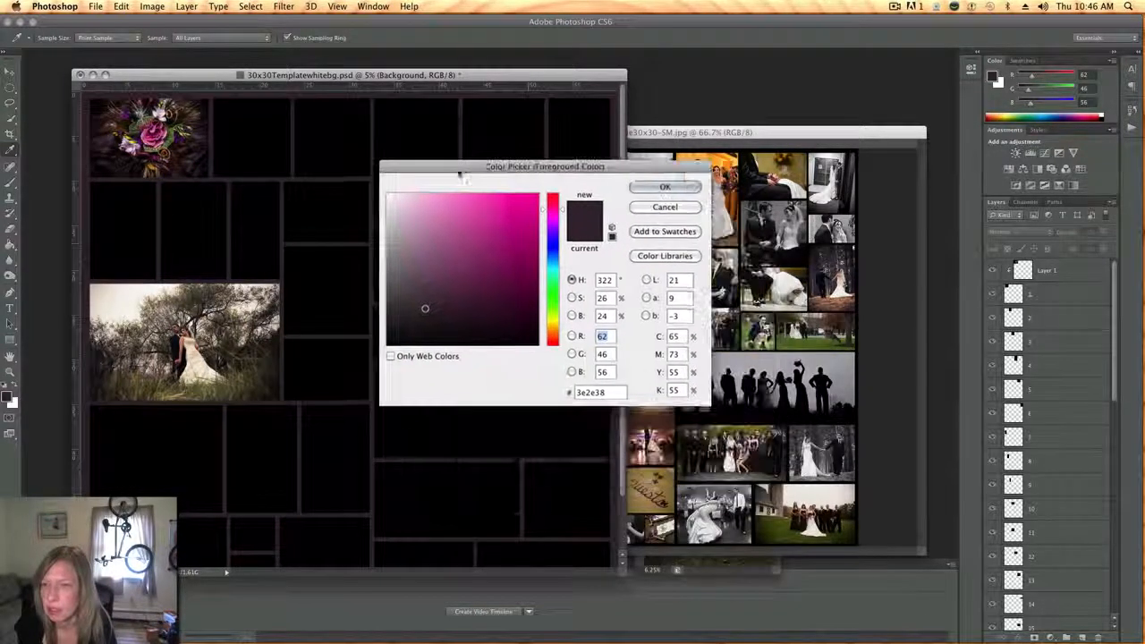
pyautogui.click(453, 314)
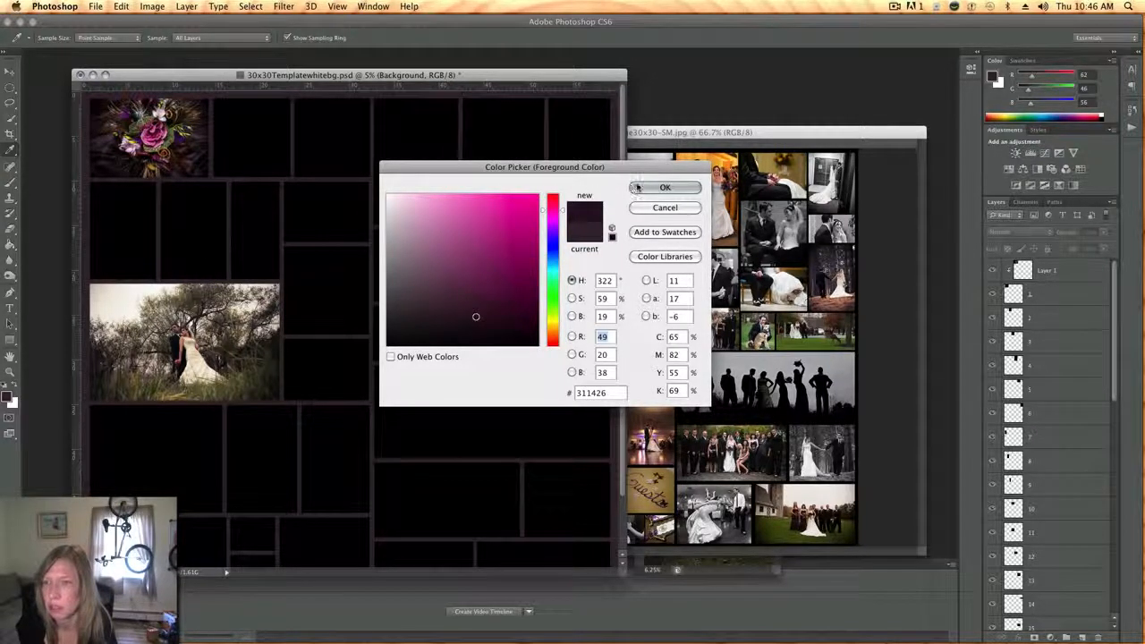
pyautogui.press('Return')
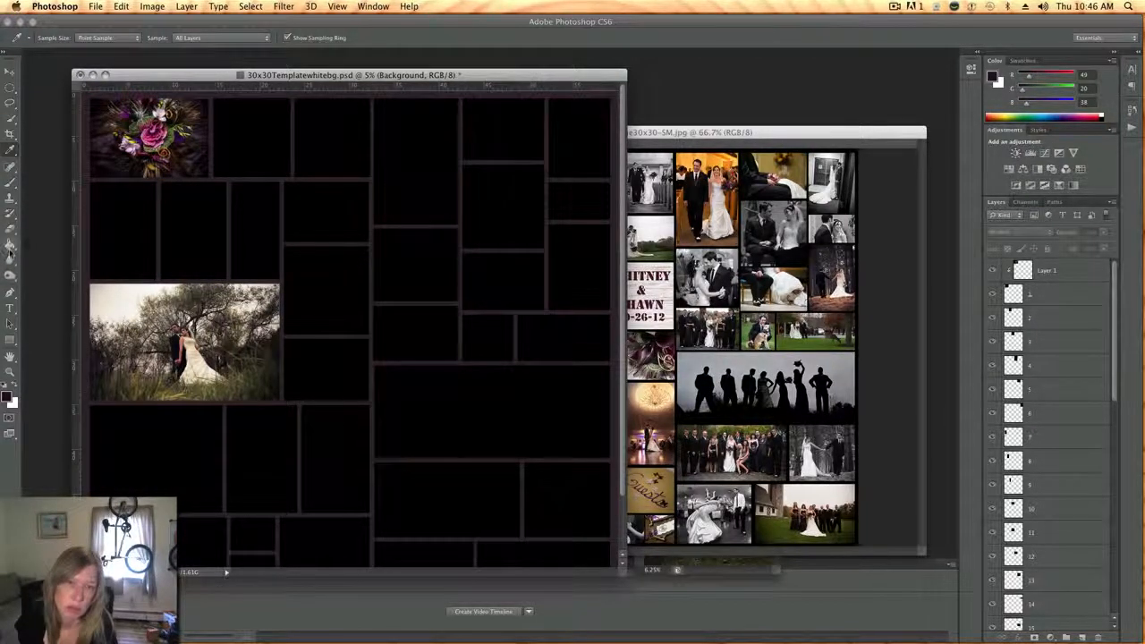
# Step: Fill the template's Background layer with the deeper plum foreground color using the Paint Bucket at 100% opacity
pyautogui.click(10, 247)
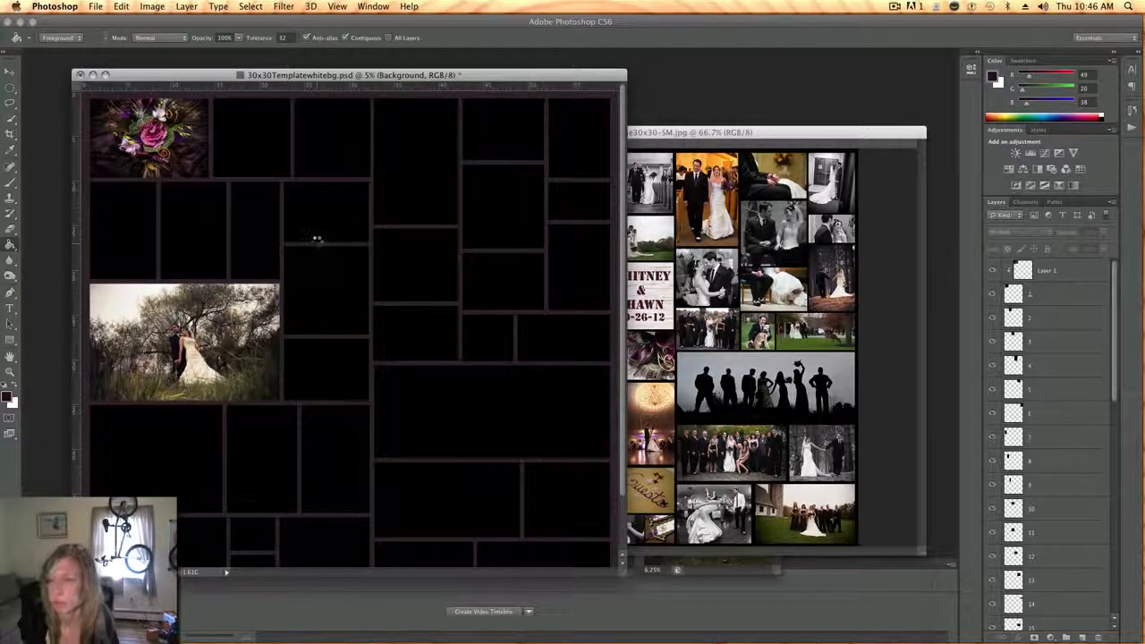
pyautogui.click(315, 242)
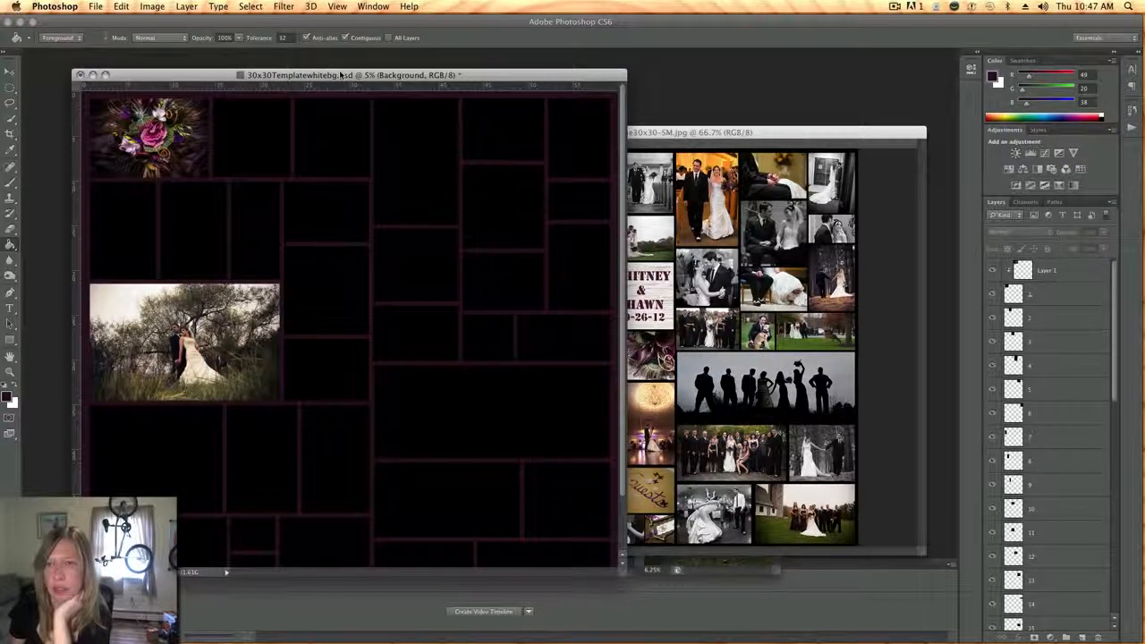
pyautogui.moveTo(343, 79); pyautogui.dragTo(333, 74)
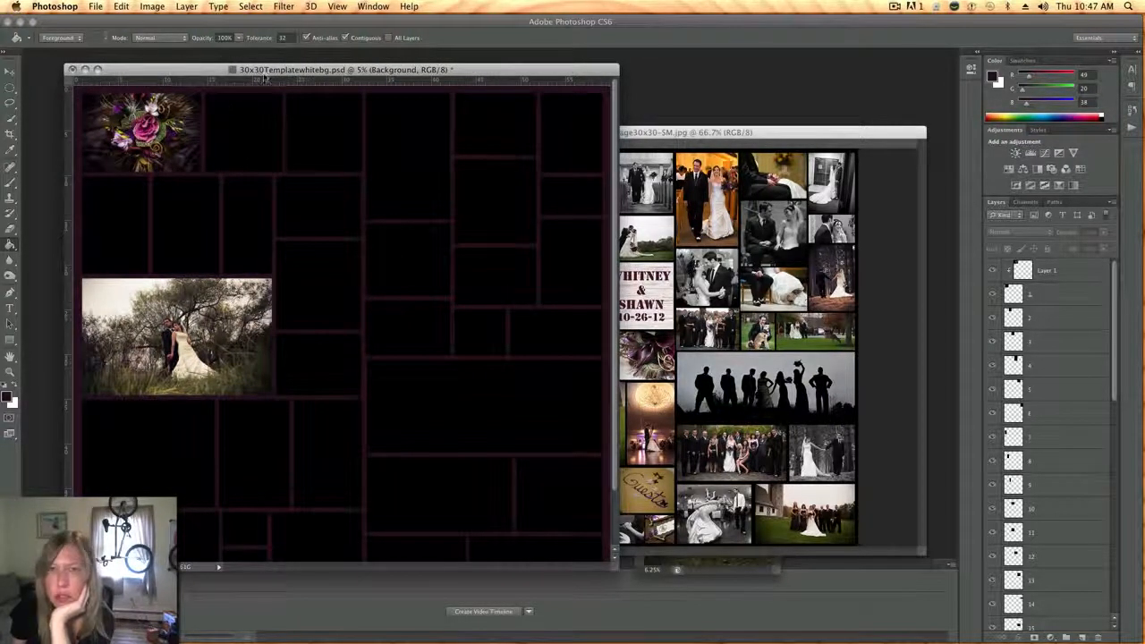
# Step: Flatten the collage template into a single Background layer
pyautogui.click(185, 7)
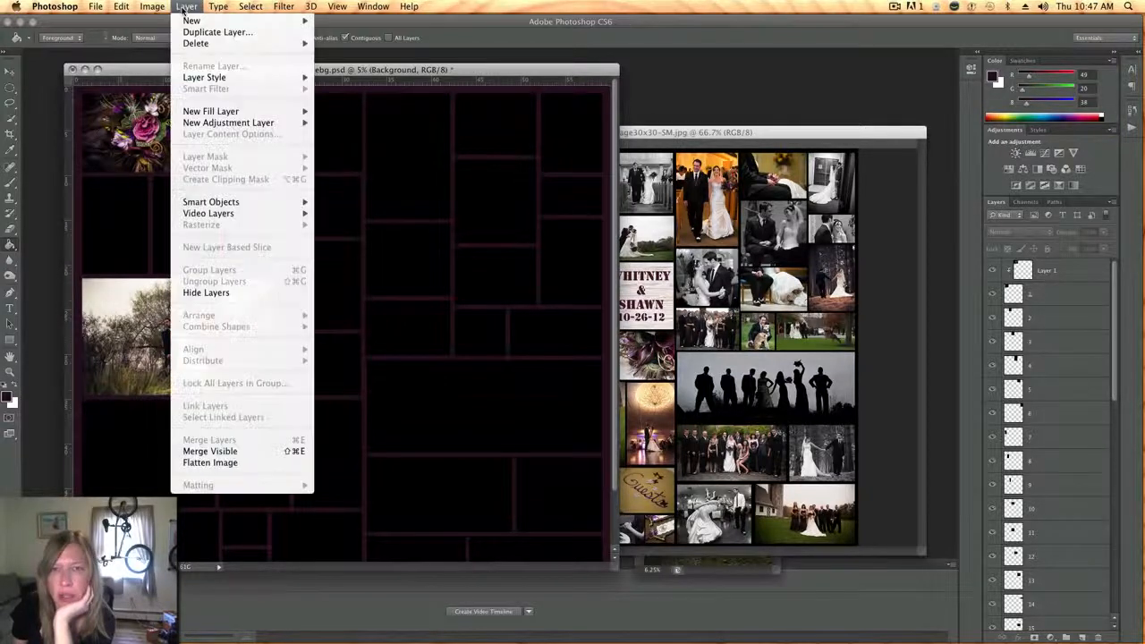
pyautogui.click(199, 461)
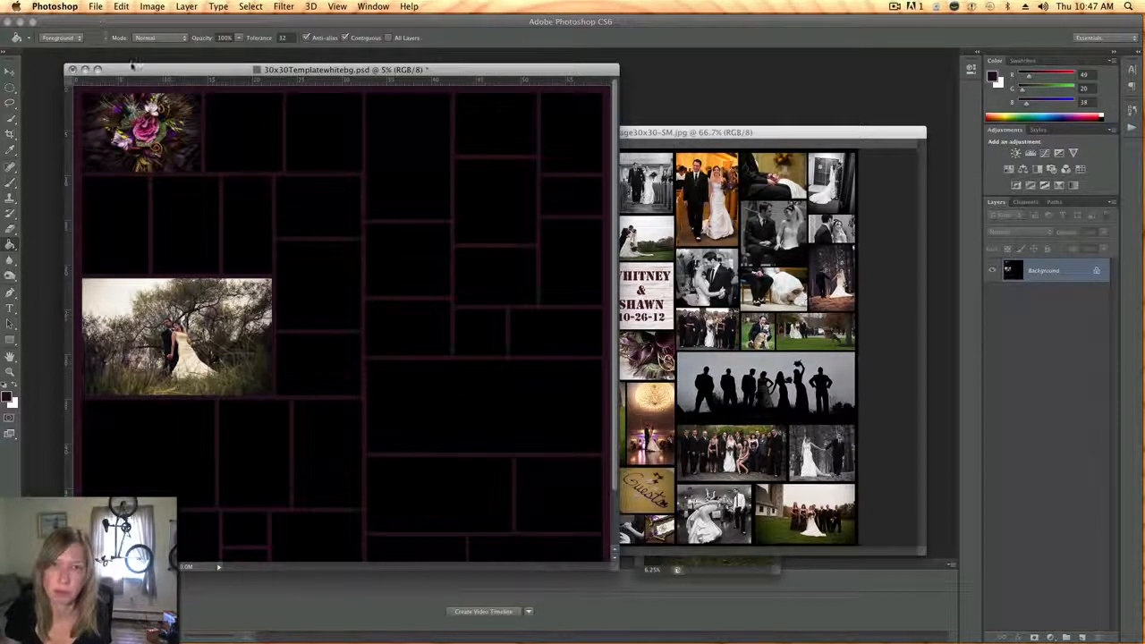
pyautogui.moveTo(134, 69); pyautogui.dragTo(130, 68)
# Step: Save the flattened collage to the Desktop as a Baseline ("Standard") JPEG at quality 12, named 30x30 followed by the client's first name
pyautogui.click(97, 9)
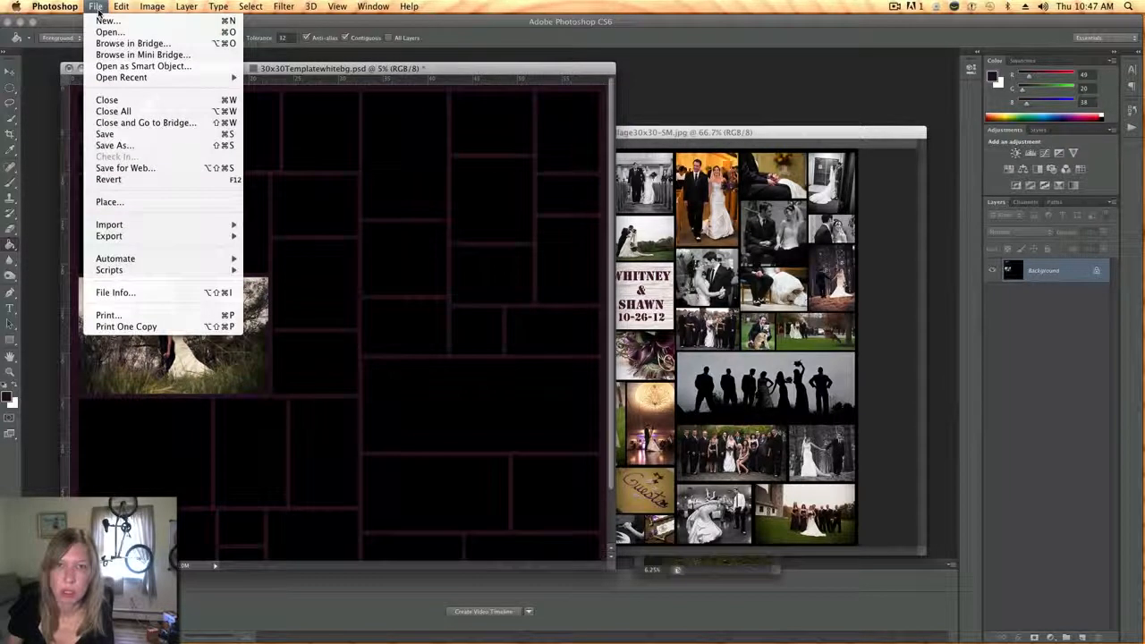
pyautogui.click(105, 145)
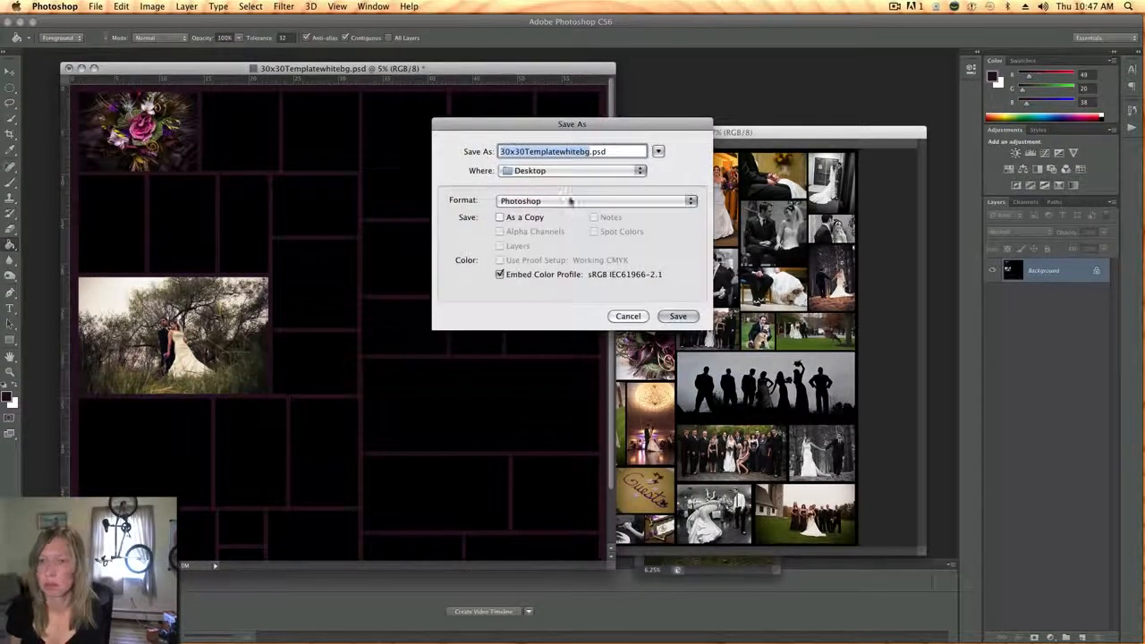
pyautogui.moveTo(565, 122); pyautogui.dragTo(470, 131)
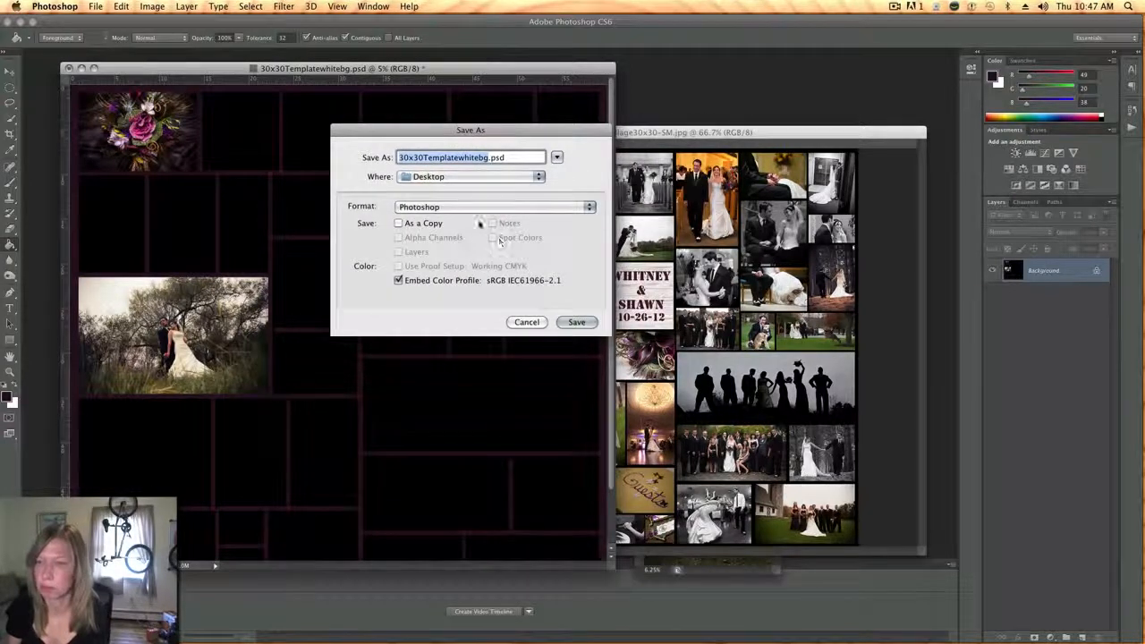
pyautogui.click(463, 208)
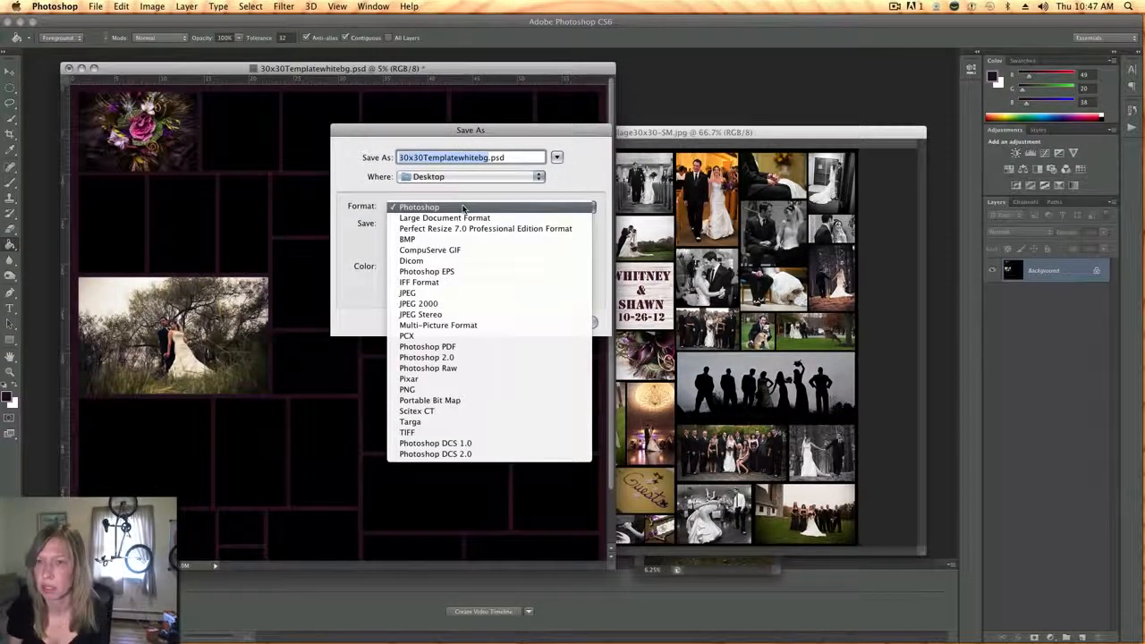
pyautogui.click(463, 293)
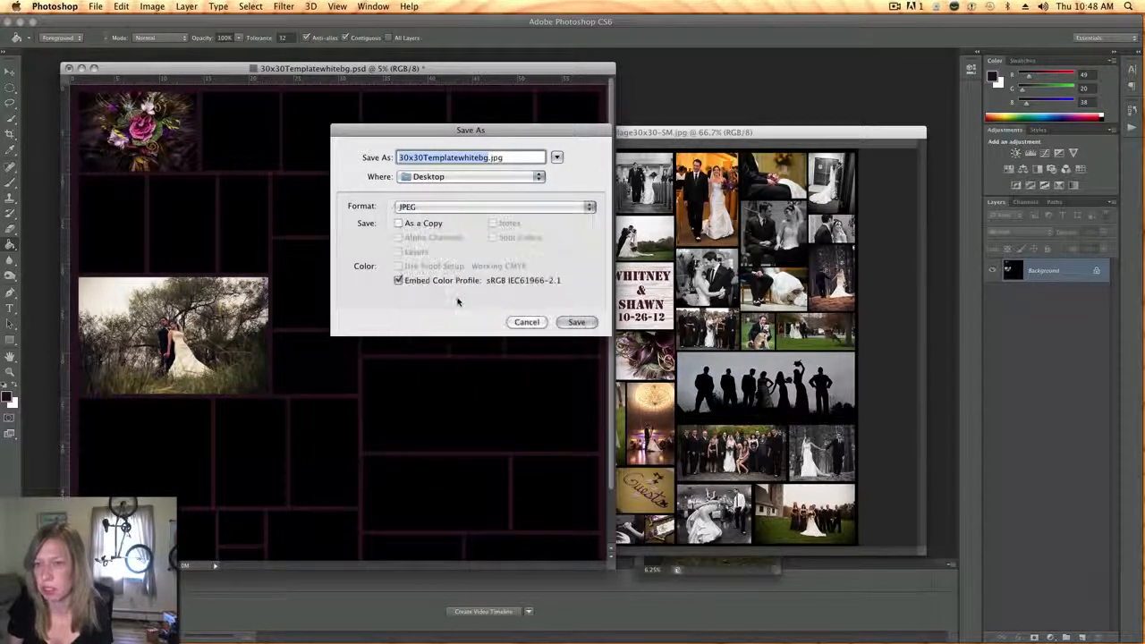
pyautogui.click(484, 158)
pyautogui.moveTo(489, 159); pyautogui.dragTo(425, 158)
pyautogui.write('whitney')
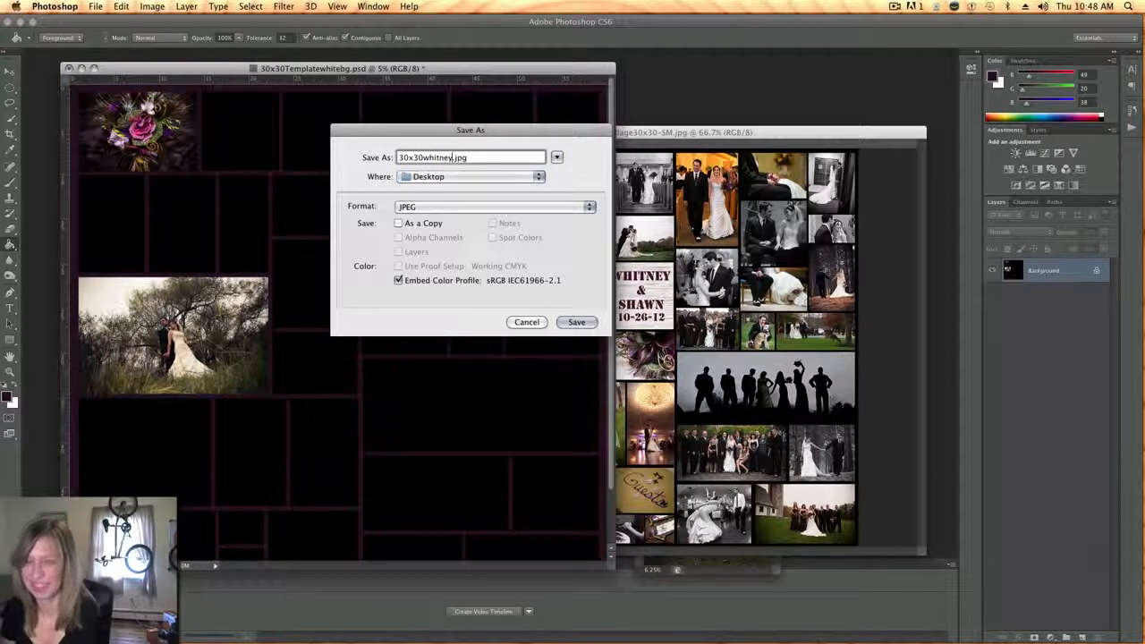
pyautogui.click(578, 322)
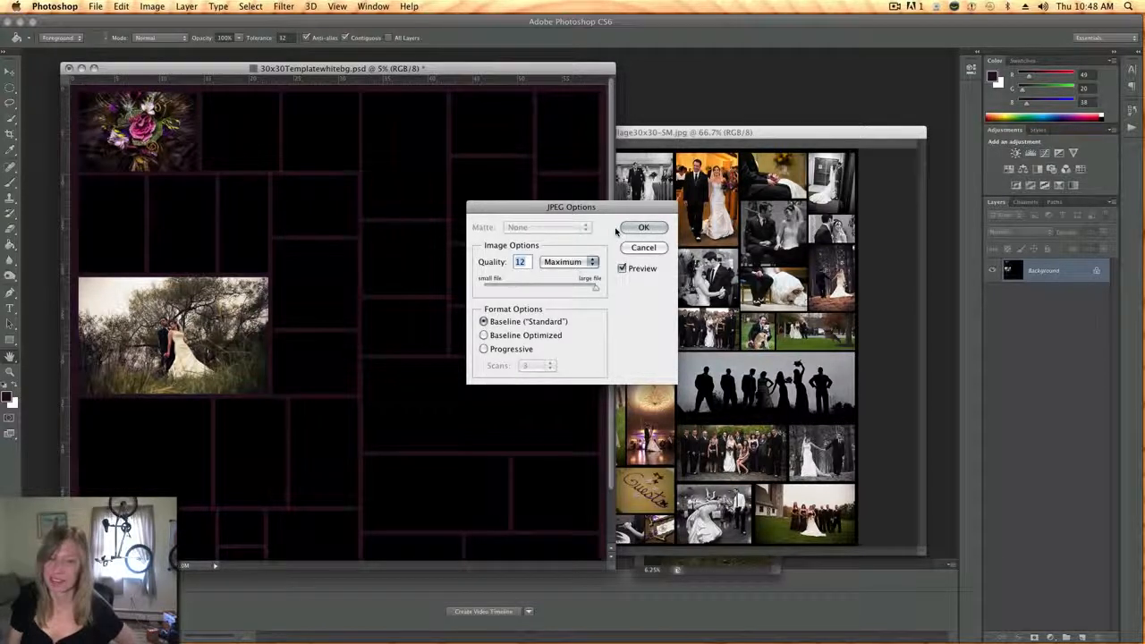
pyautogui.moveTo(620, 208); pyautogui.dragTo(507, 191)
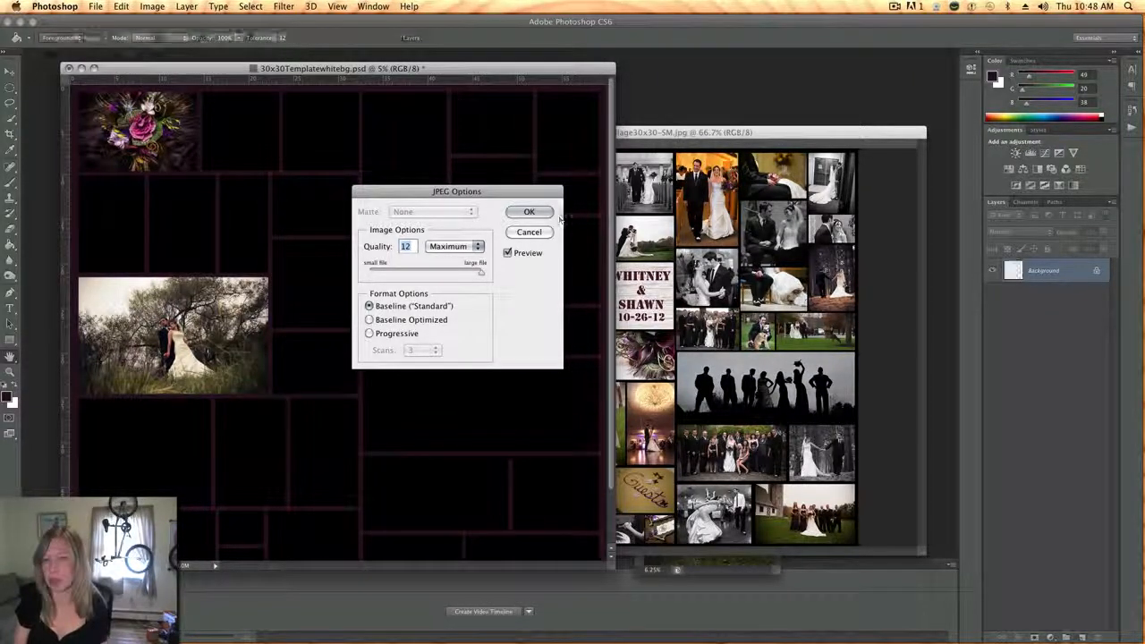
pyautogui.press('Return')
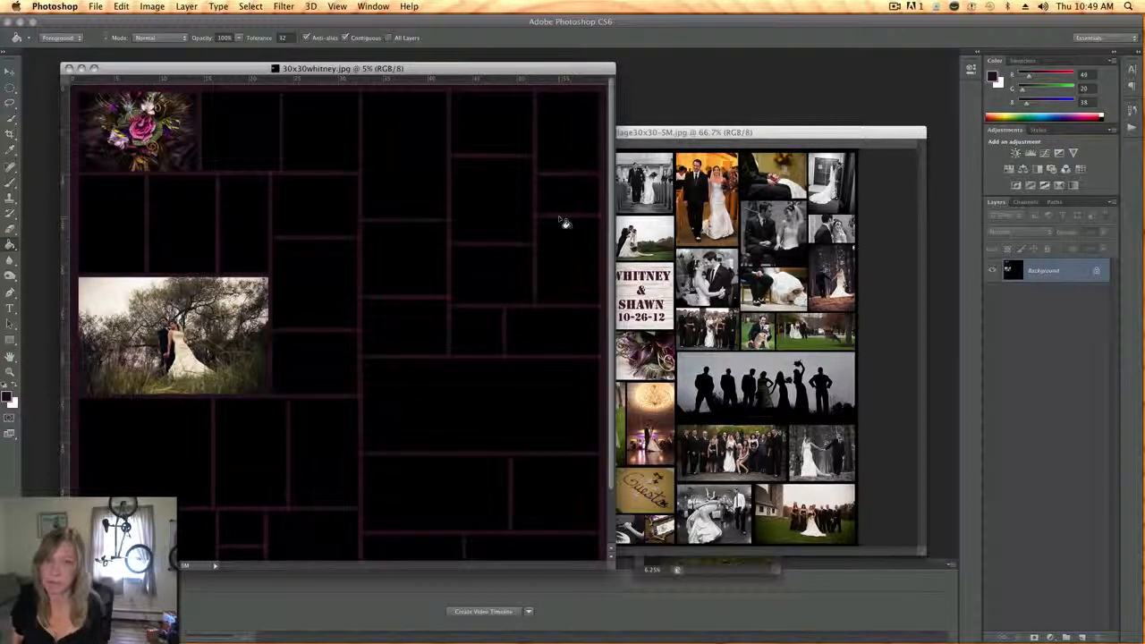
# Step: Minimize the saved JPEG collage's document window
pyautogui.moveTo(387, 69); pyautogui.dragTo(388, 75)
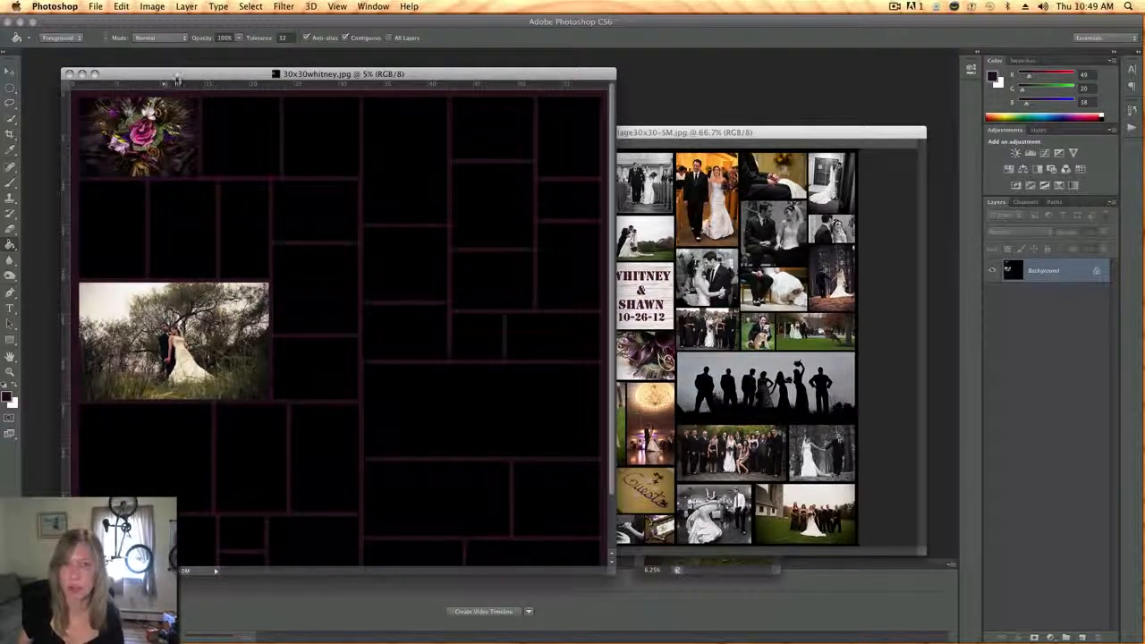
pyautogui.moveTo(176, 76); pyautogui.dragTo(167, 71)
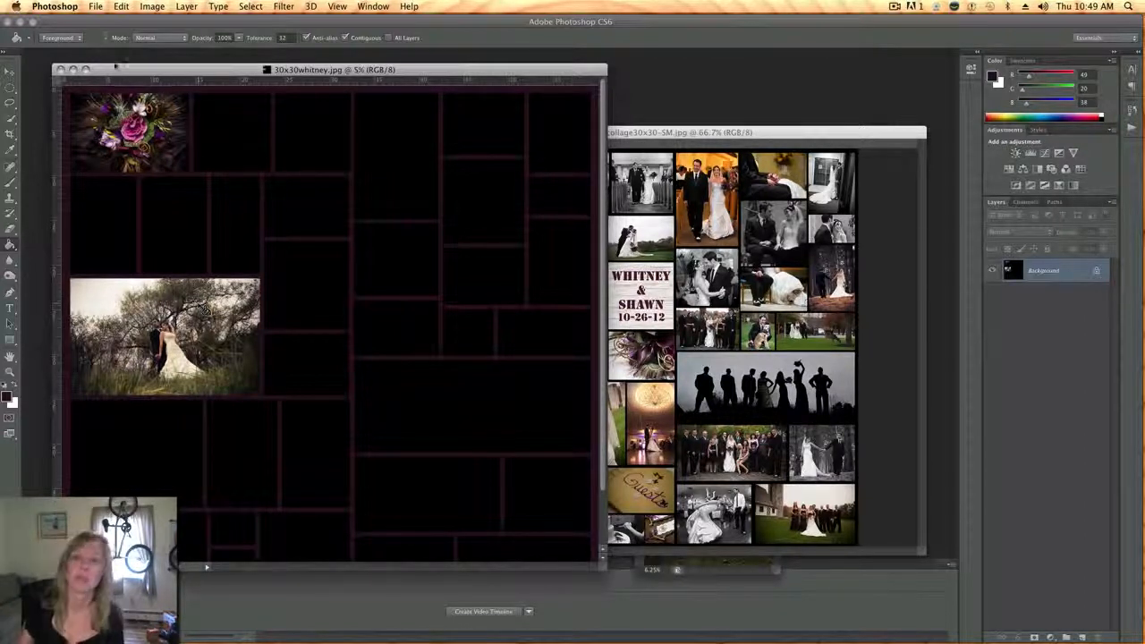
pyautogui.moveTo(111, 68); pyautogui.dragTo(111, 63)
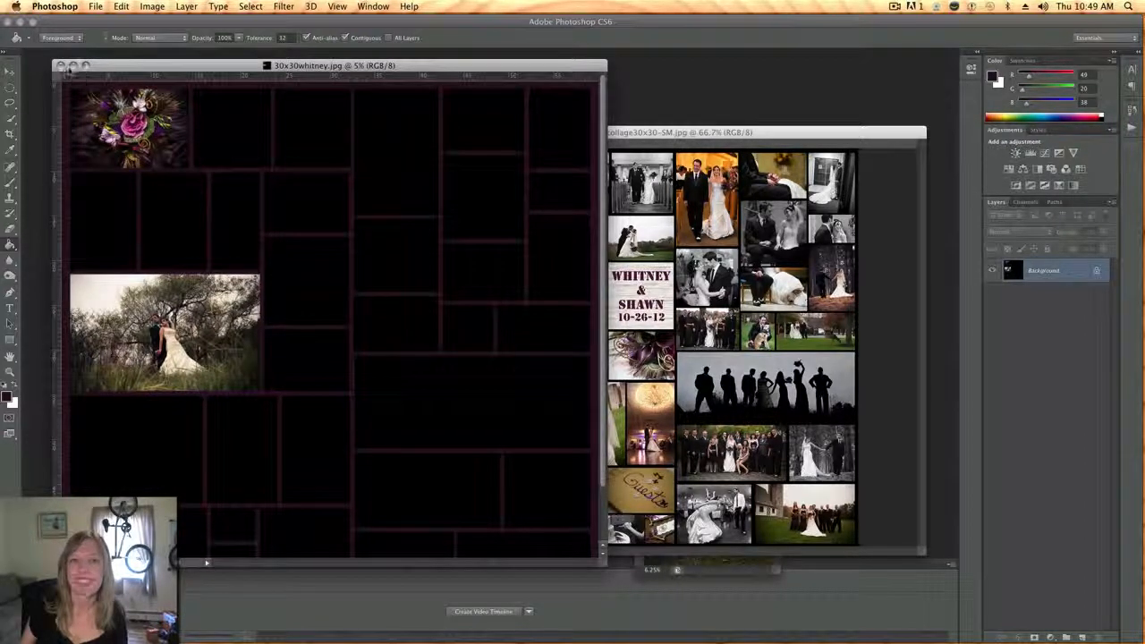
pyautogui.click(72, 64)
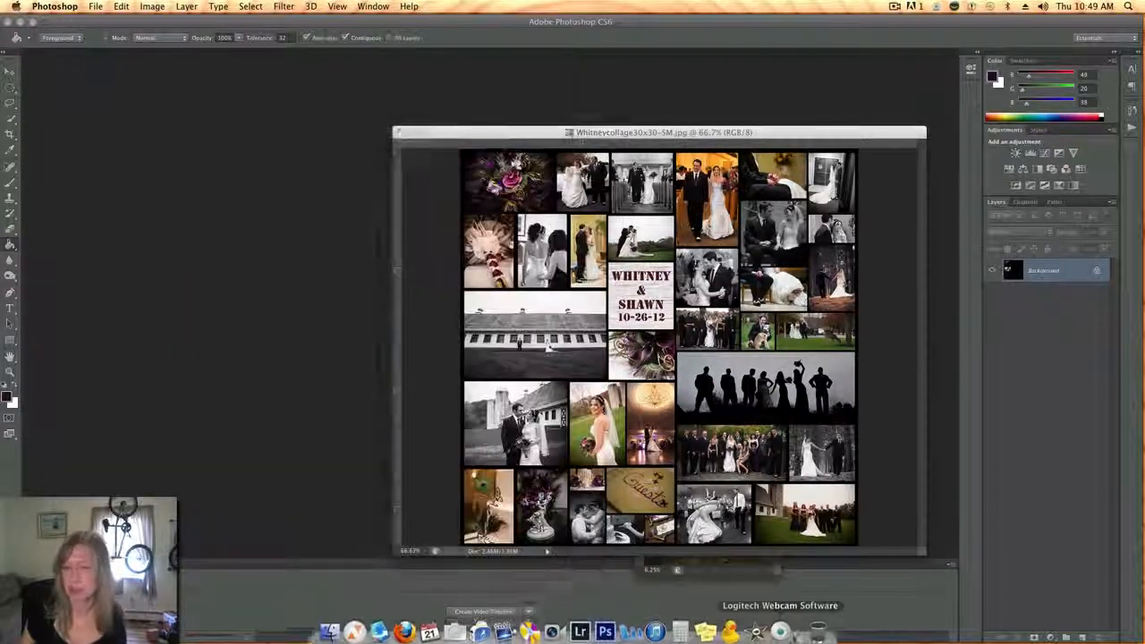
pyautogui.rightClick(507, 626)
pyautogui.click(524, 545)
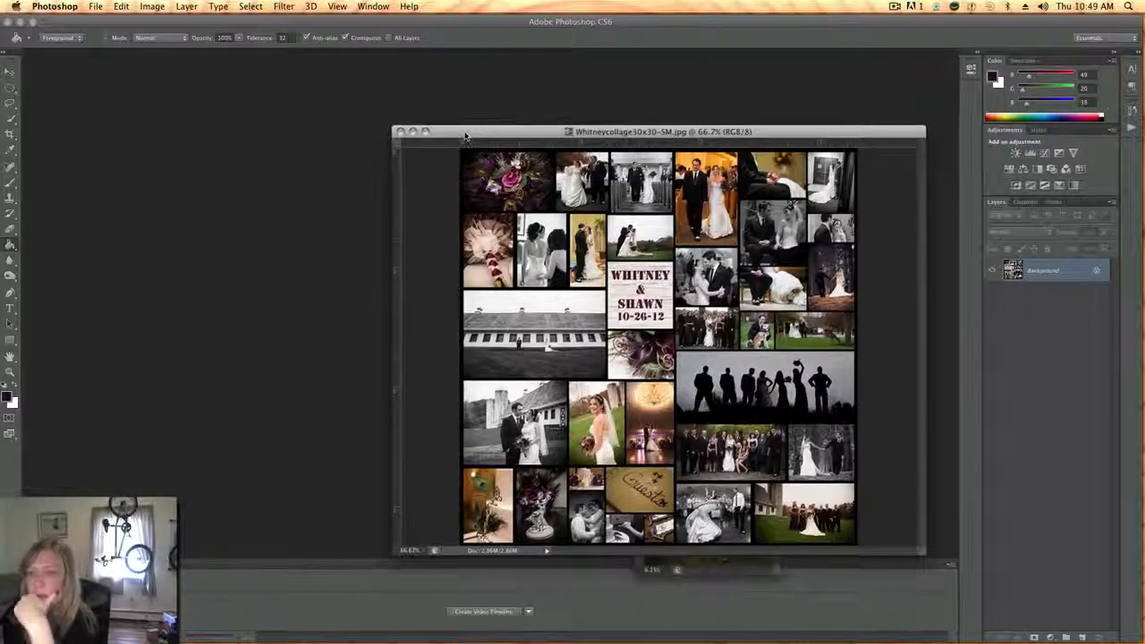
pyautogui.moveTo(466, 131); pyautogui.dragTo(91, 95)
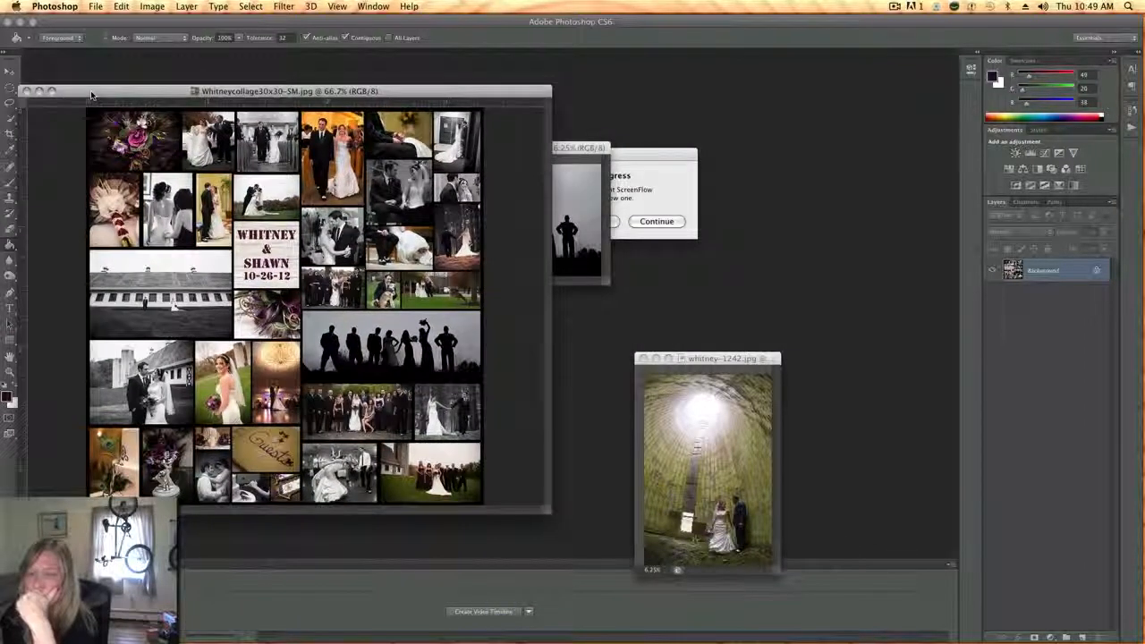